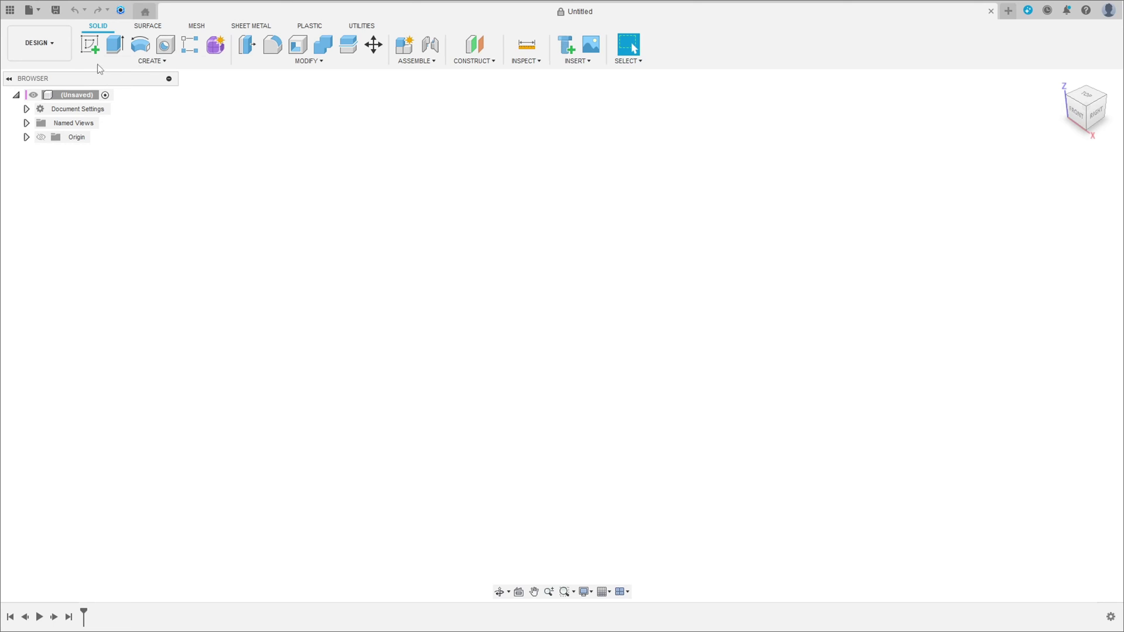
Draw a 200 mm centre-diameter circle at the origin on the XY plane and finish the sketch
left_click(92, 45)
left_click(631, 342)
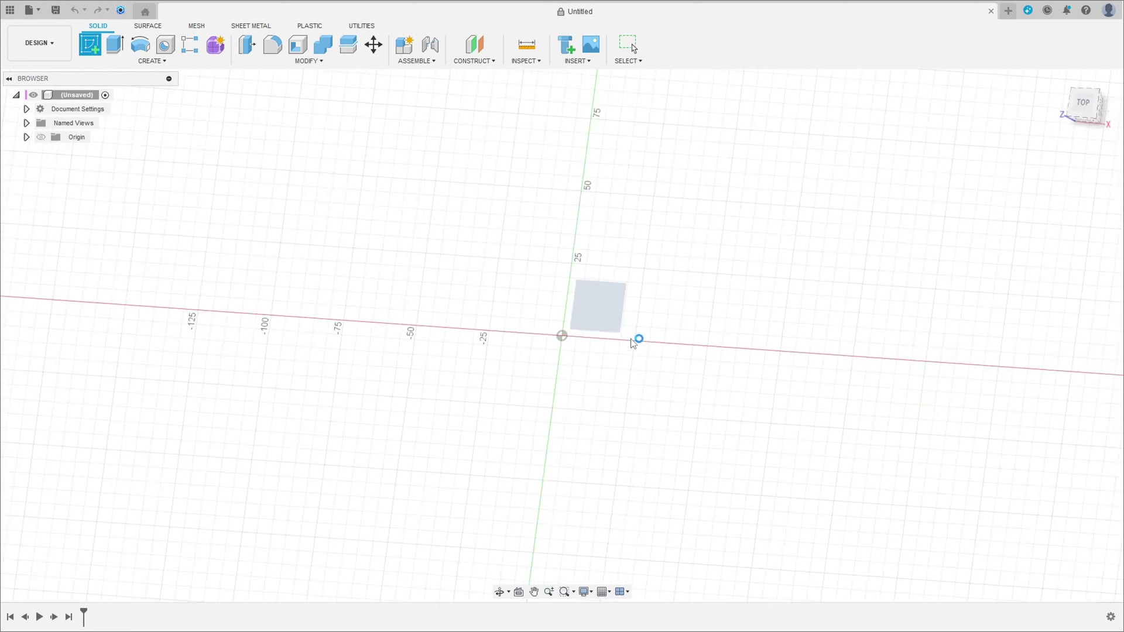
left_click(140, 44)
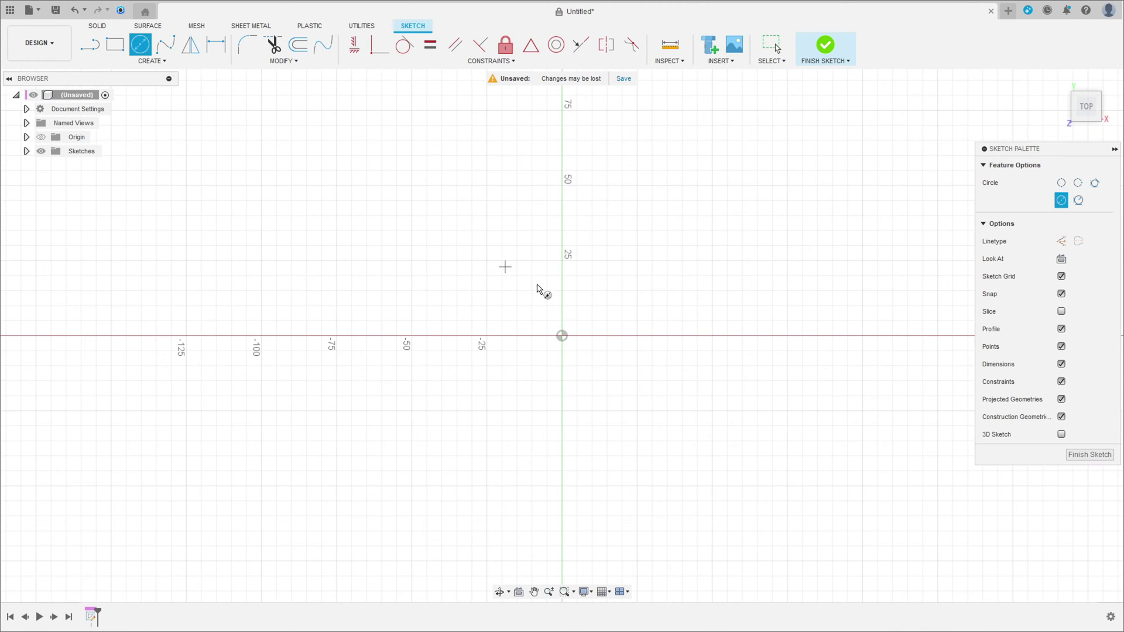
left_click(562, 336)
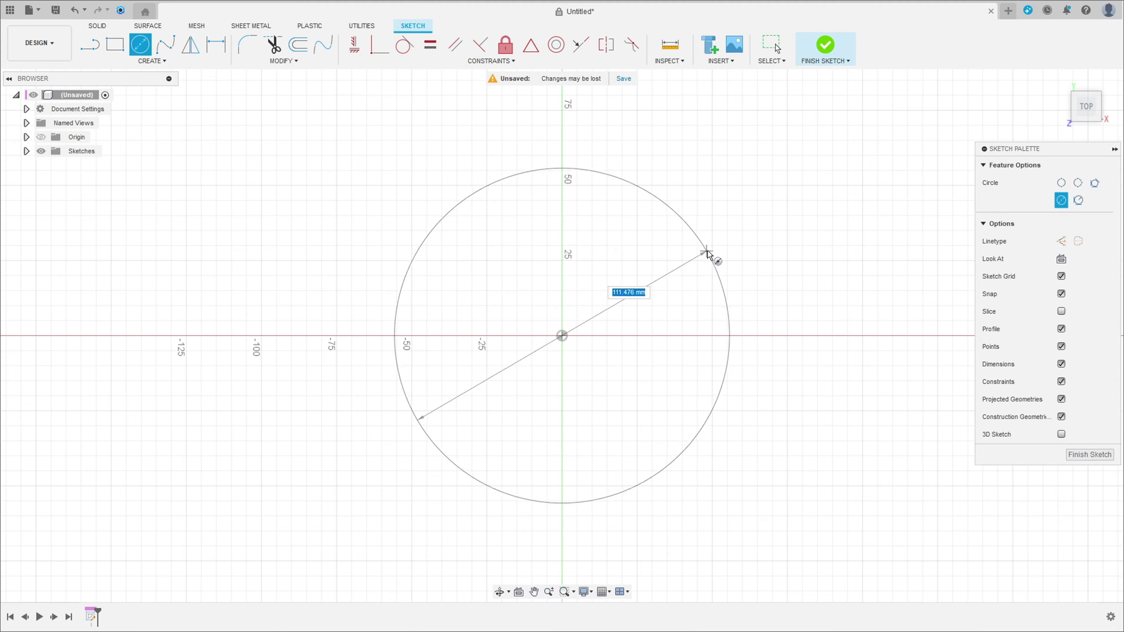
key("Tab")
key("Return")
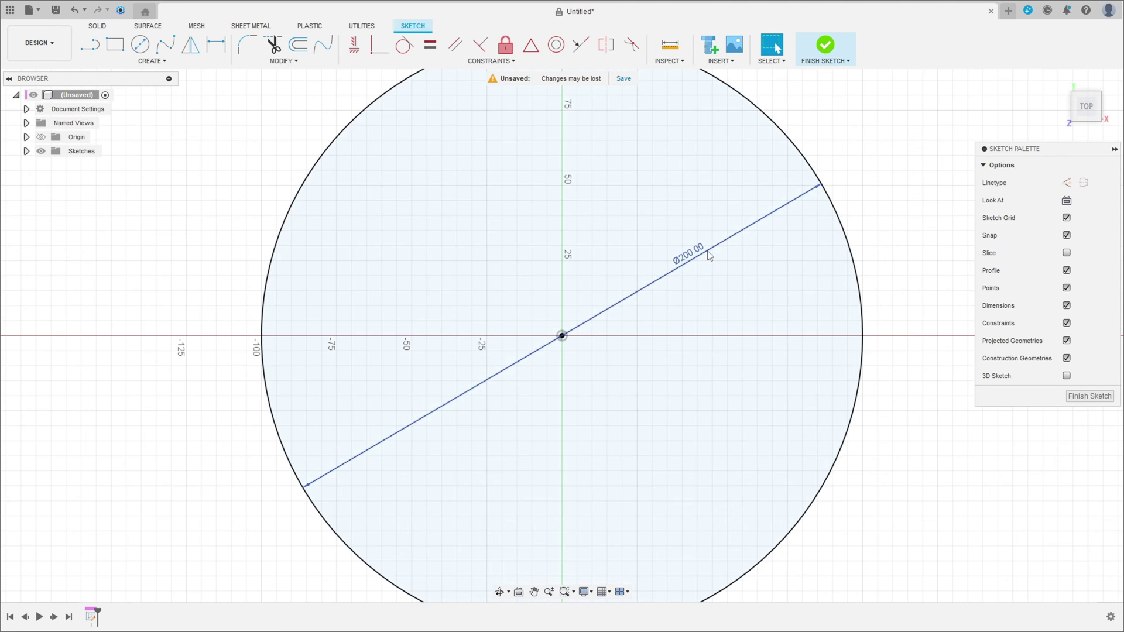
scroll(632, 336, "down", 3)
left_click(826, 46)
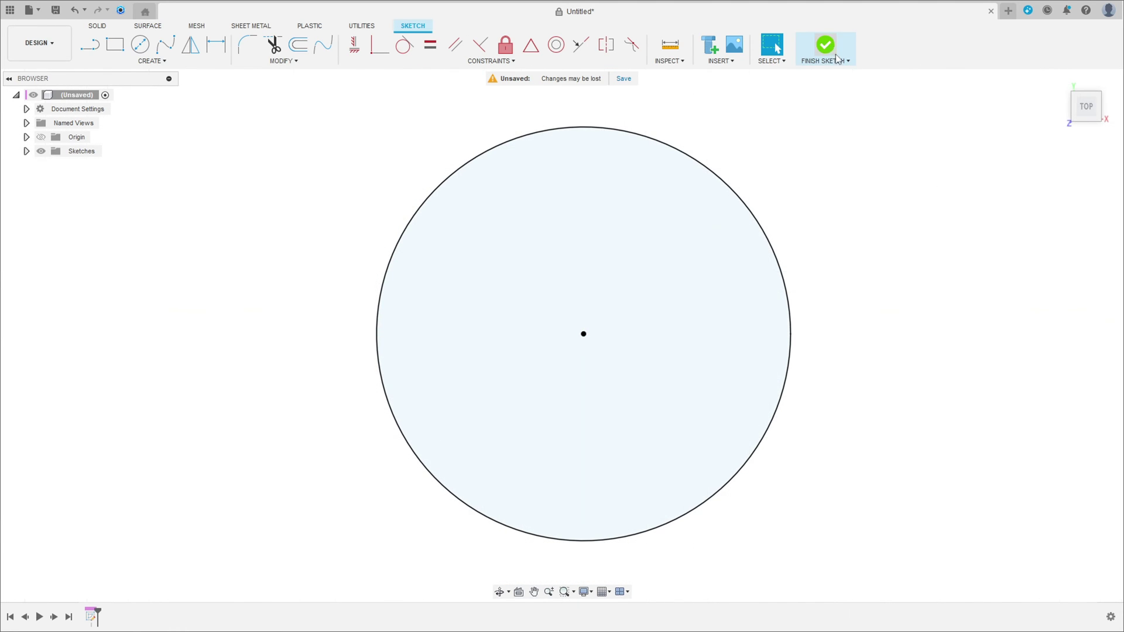
left_click(1060, 80)
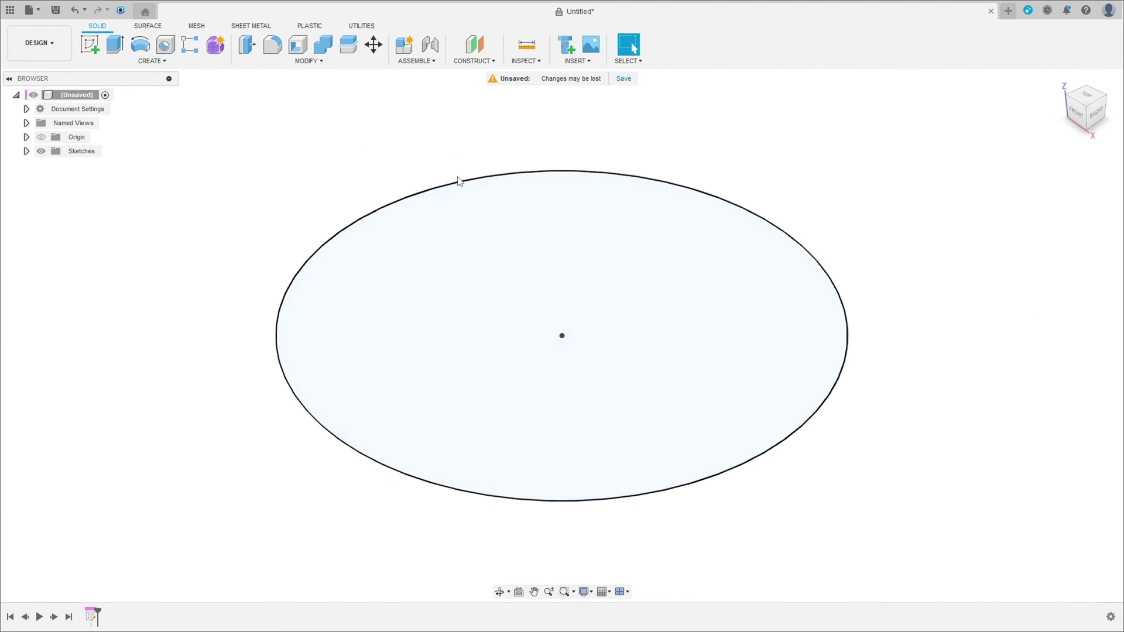
Extrude the circle 100 mm downward with a −10° taper as a new body
left_click(116, 51)
scroll(493, 297, "down", 1)
middle_click_drag(483, 375, 509, 284)
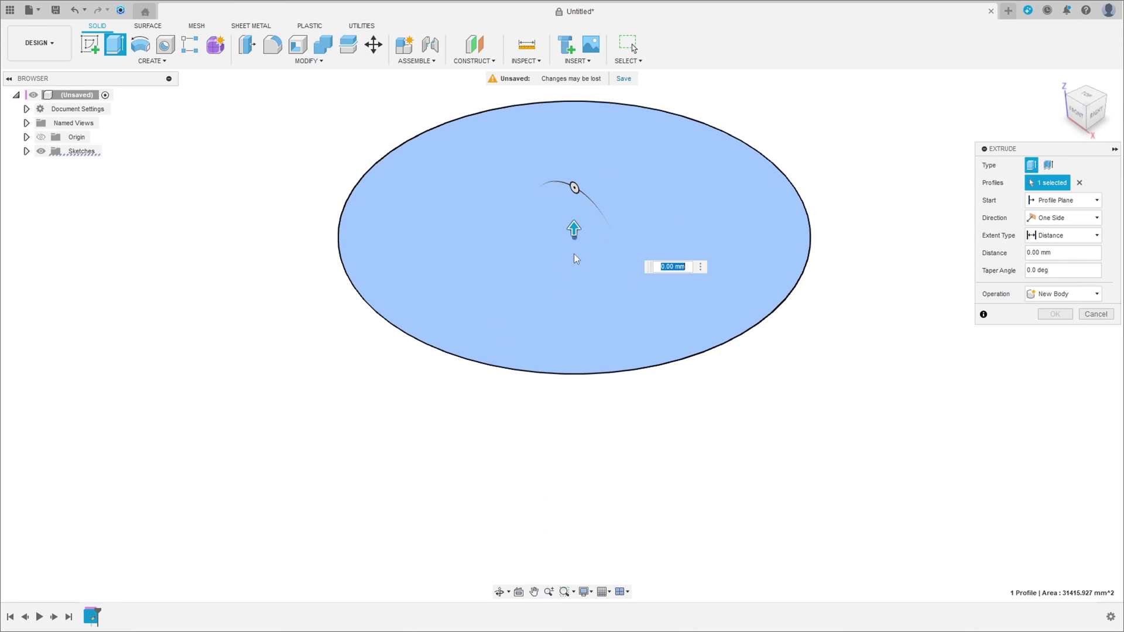
left_click_drag(569, 275, 571, 422)
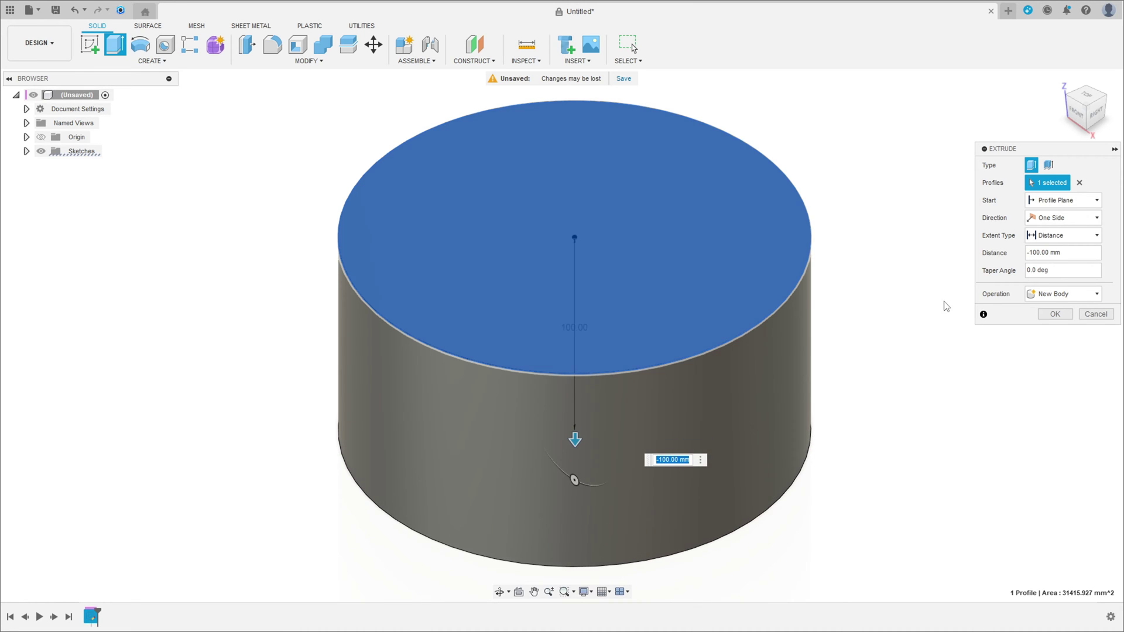
left_click(1066, 271)
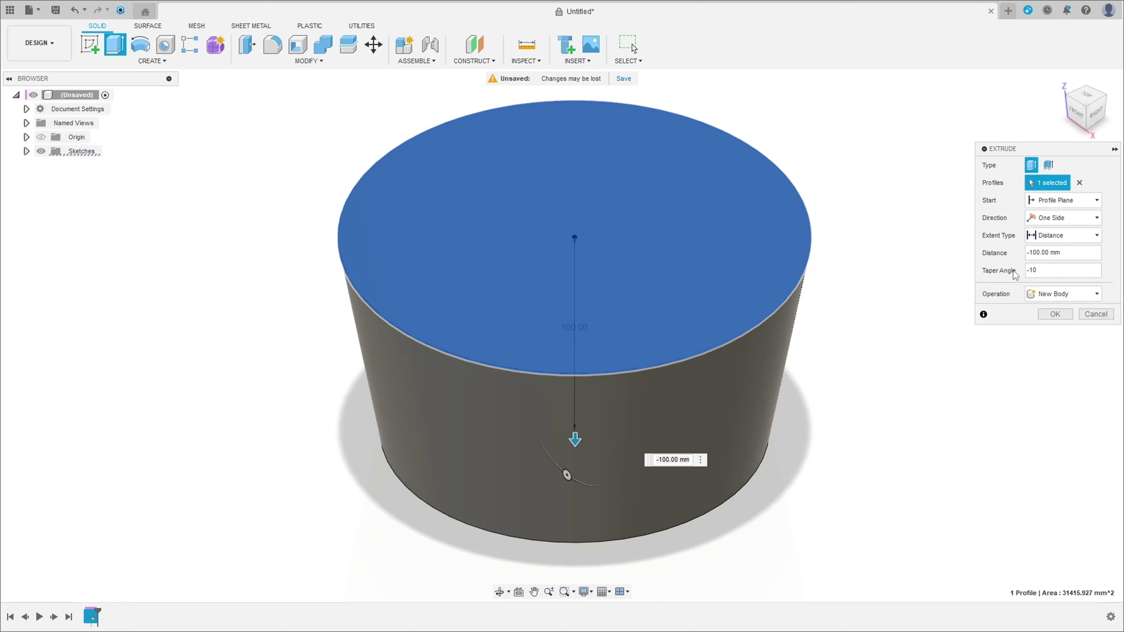
left_click(1056, 315)
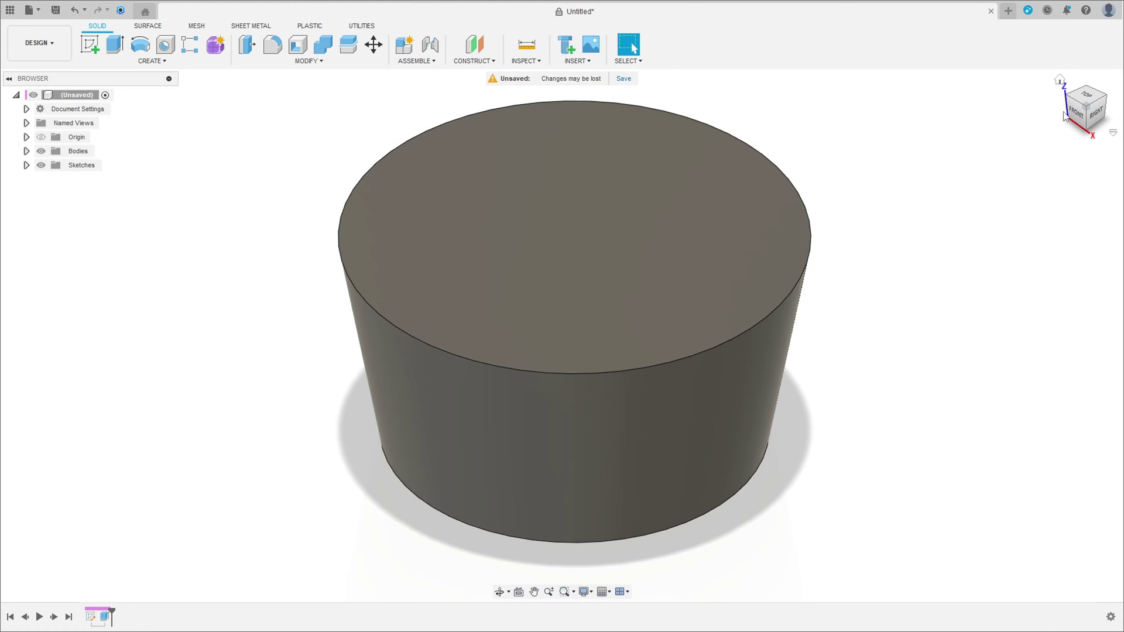
left_click(1063, 81)
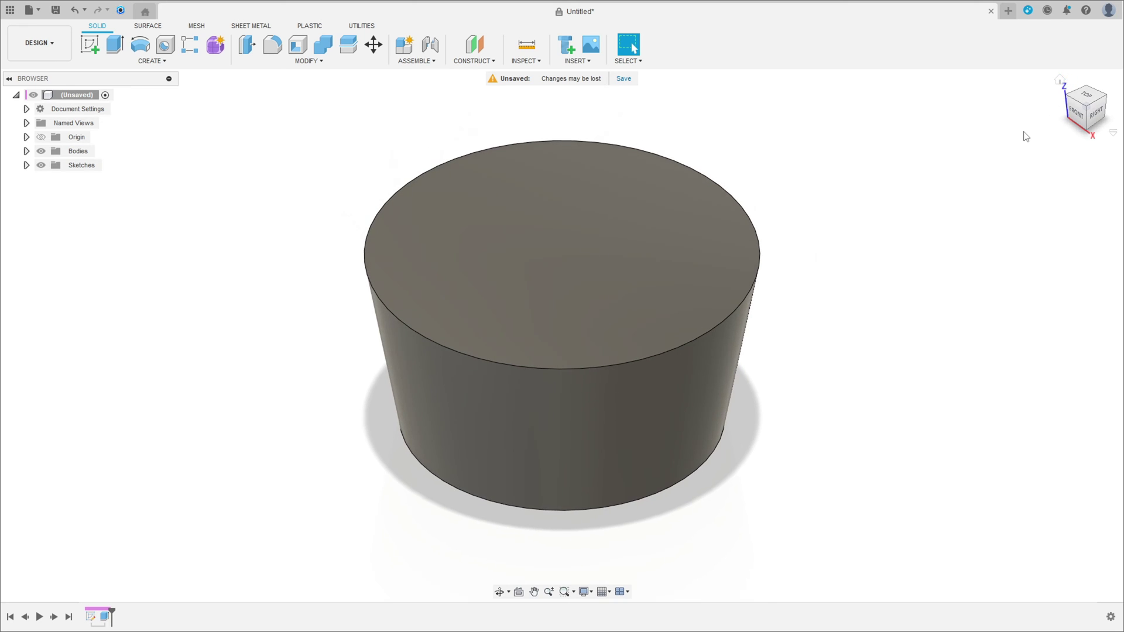
Start a sketch on the front plane and project the cylinder body's outline into it
left_click(90, 43)
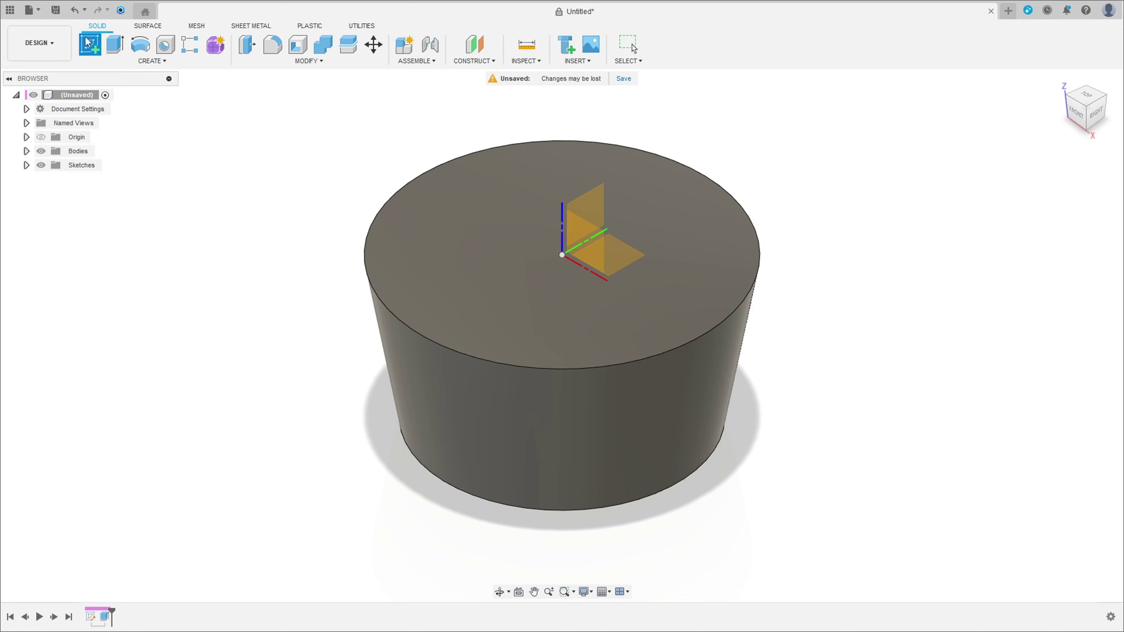
left_click(591, 239)
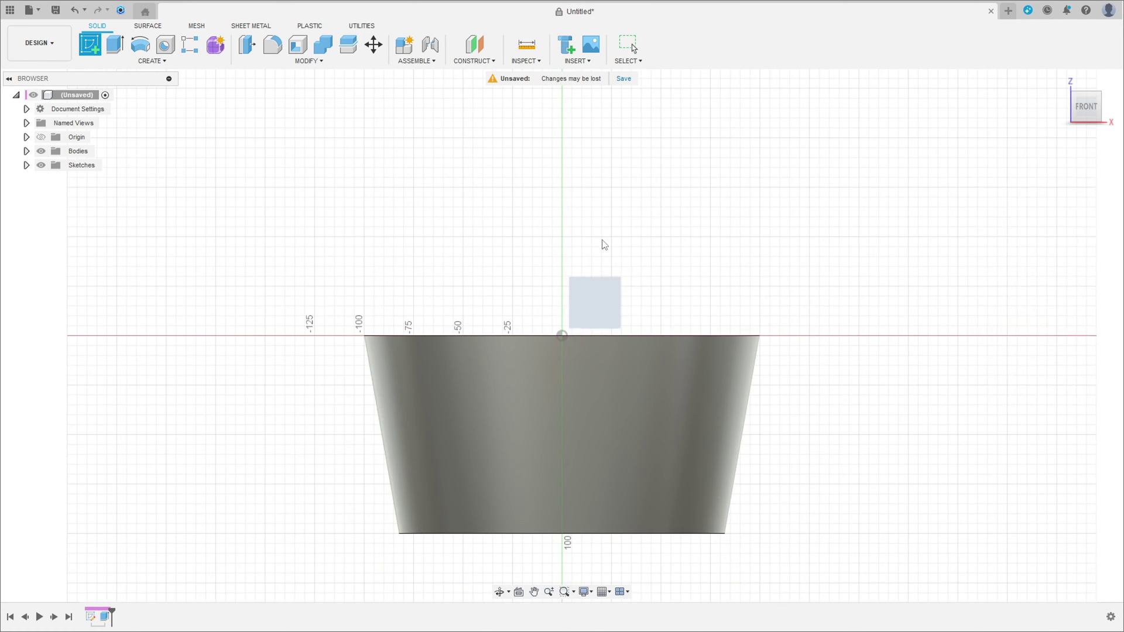
left_click(151, 62)
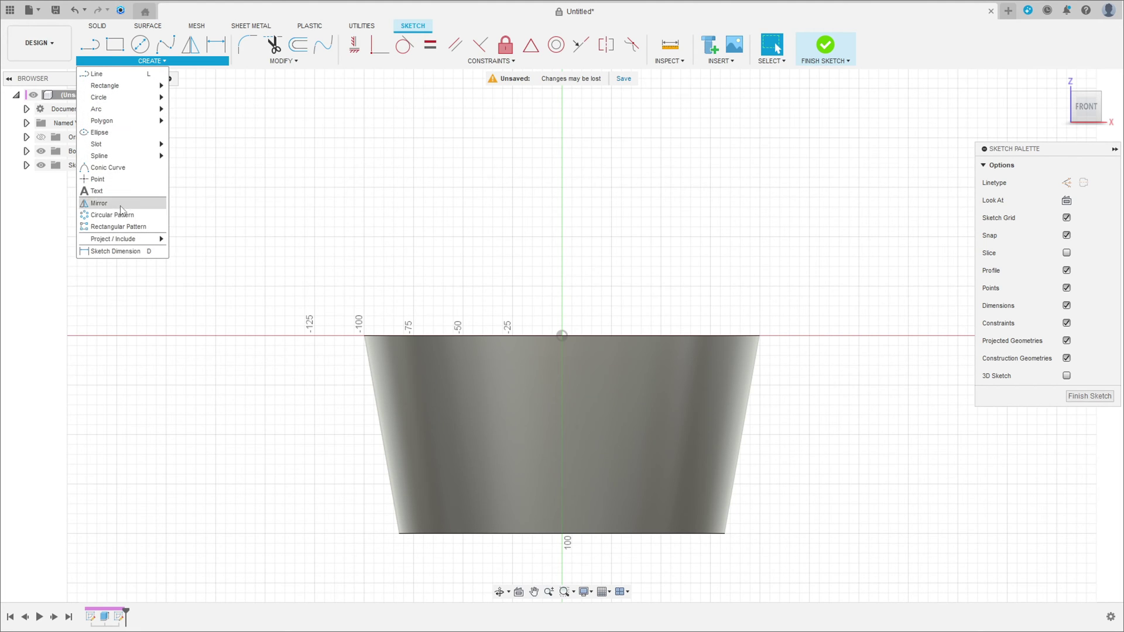
mouse_move(146, 239)
left_click(190, 239)
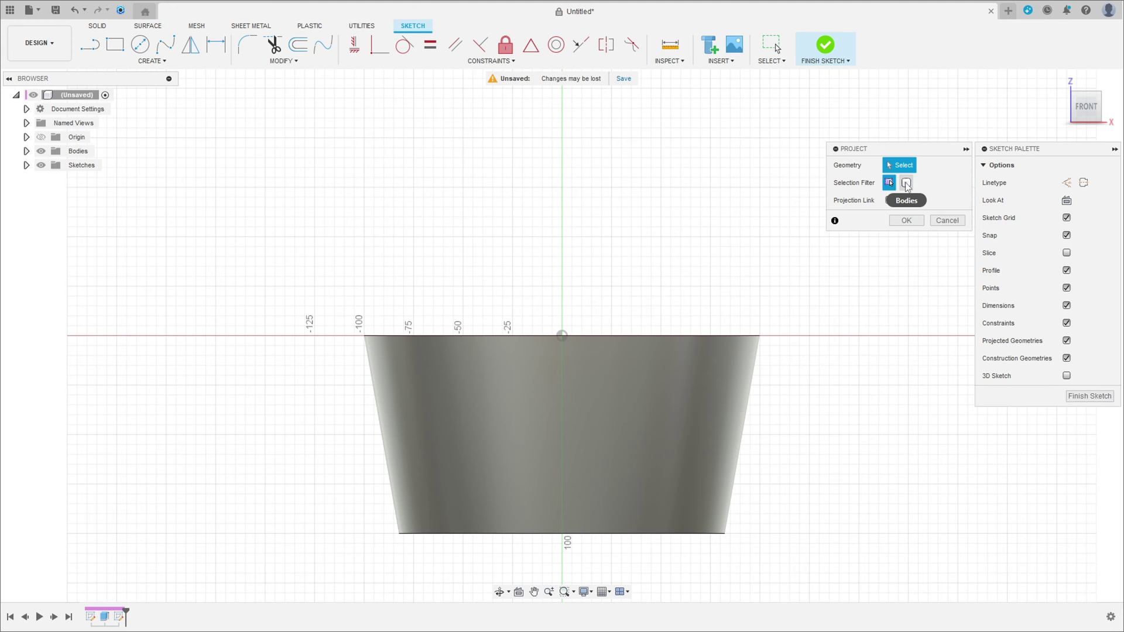
left_click(906, 183)
left_click(613, 399)
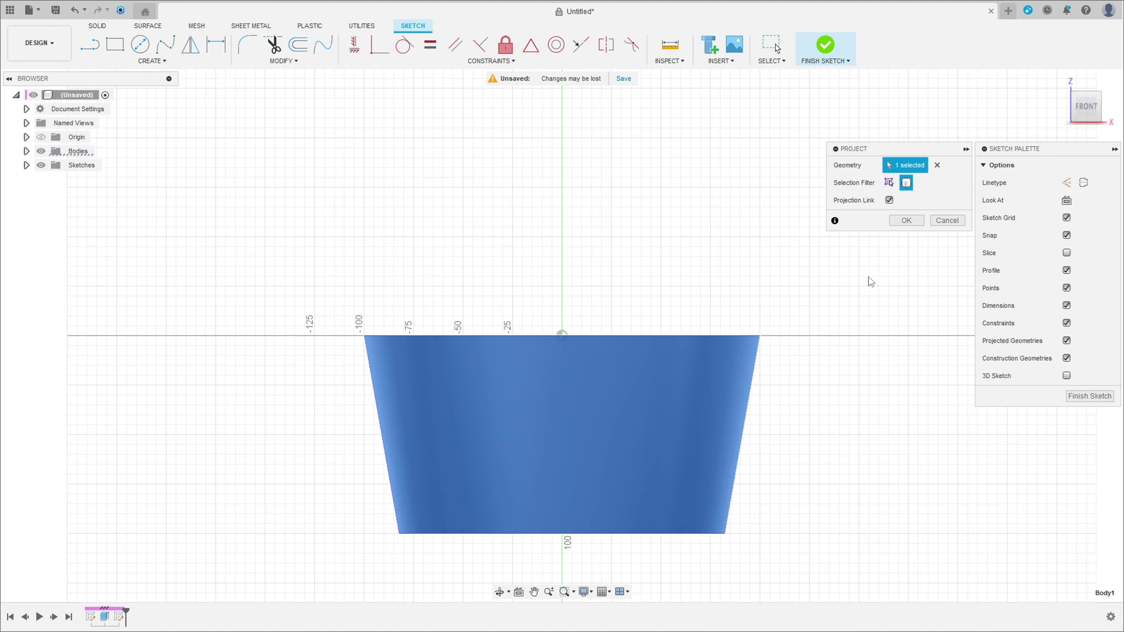
left_click(906, 221)
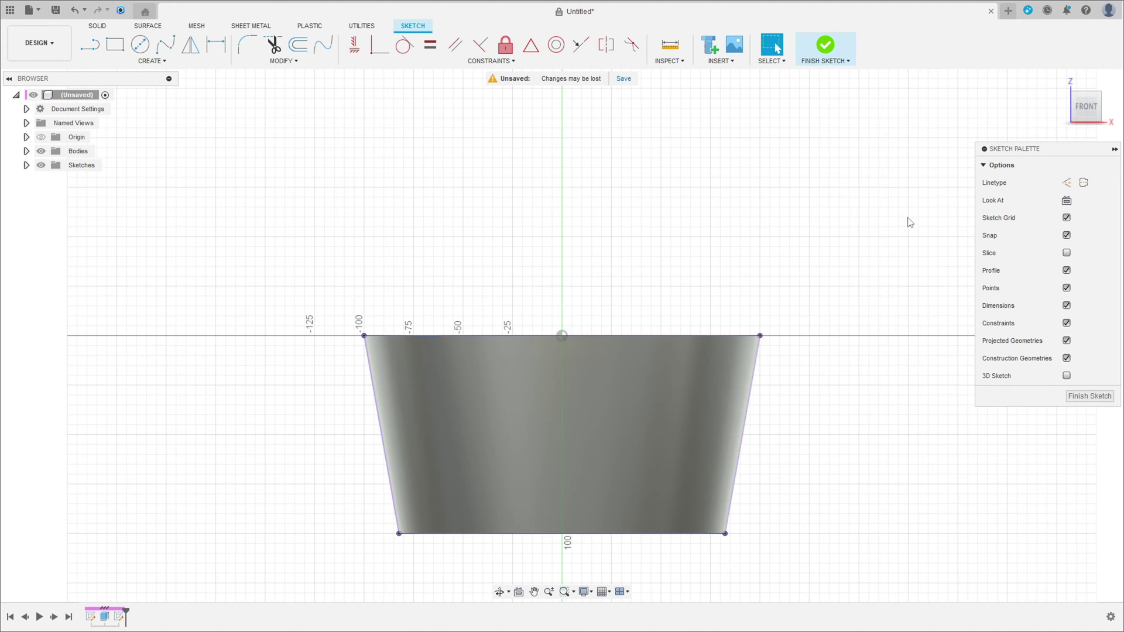
Draw a horizontal line across the outline, dimension it 75 mm below the top edge, and finish
left_click(88, 45)
left_click(381, 433)
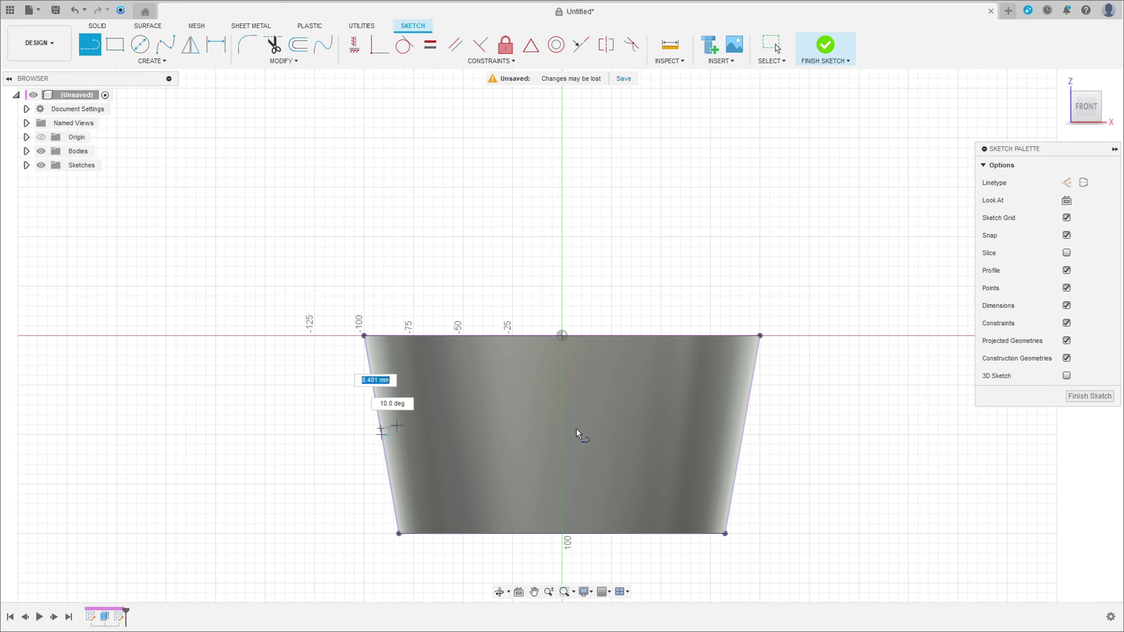
left_click(744, 429)
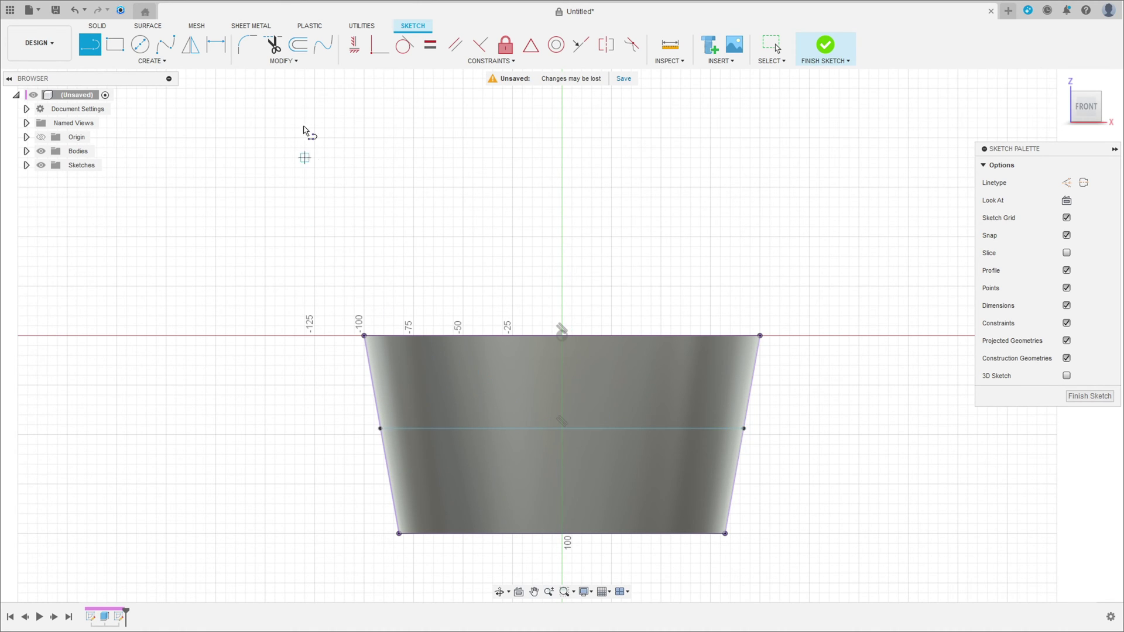
left_click(216, 44)
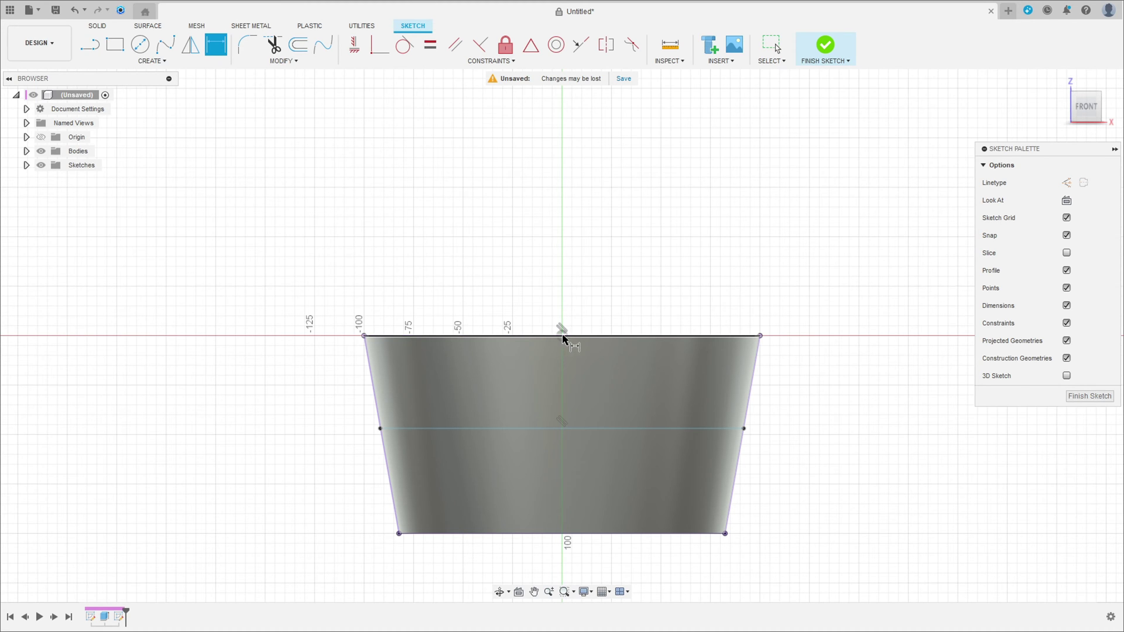
left_click(562, 336)
left_click(557, 428)
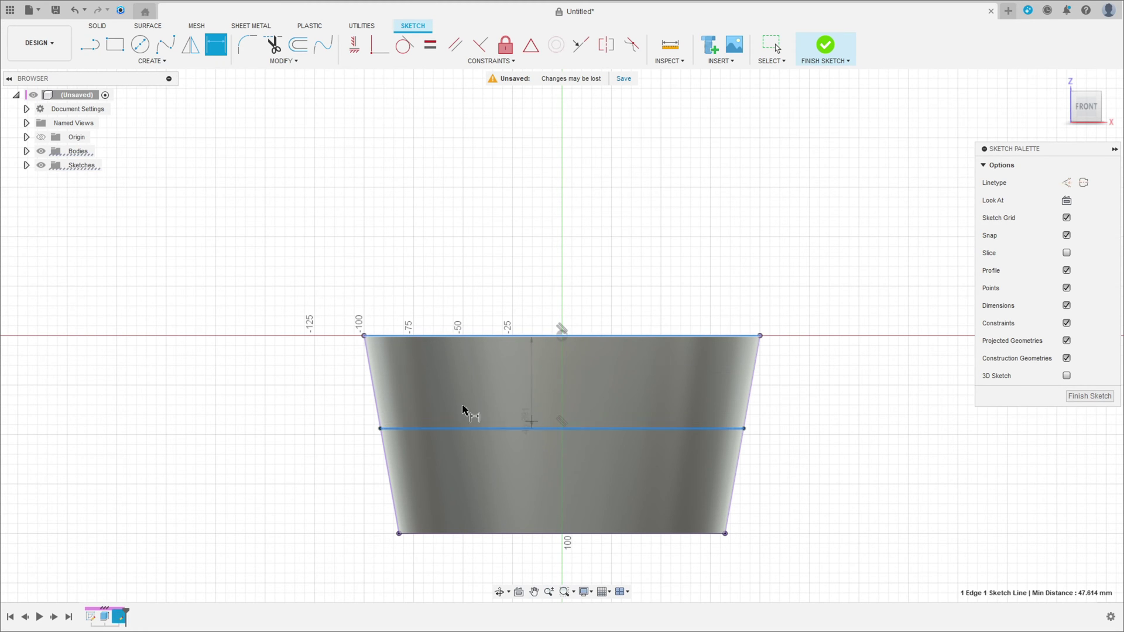
left_click(296, 387)
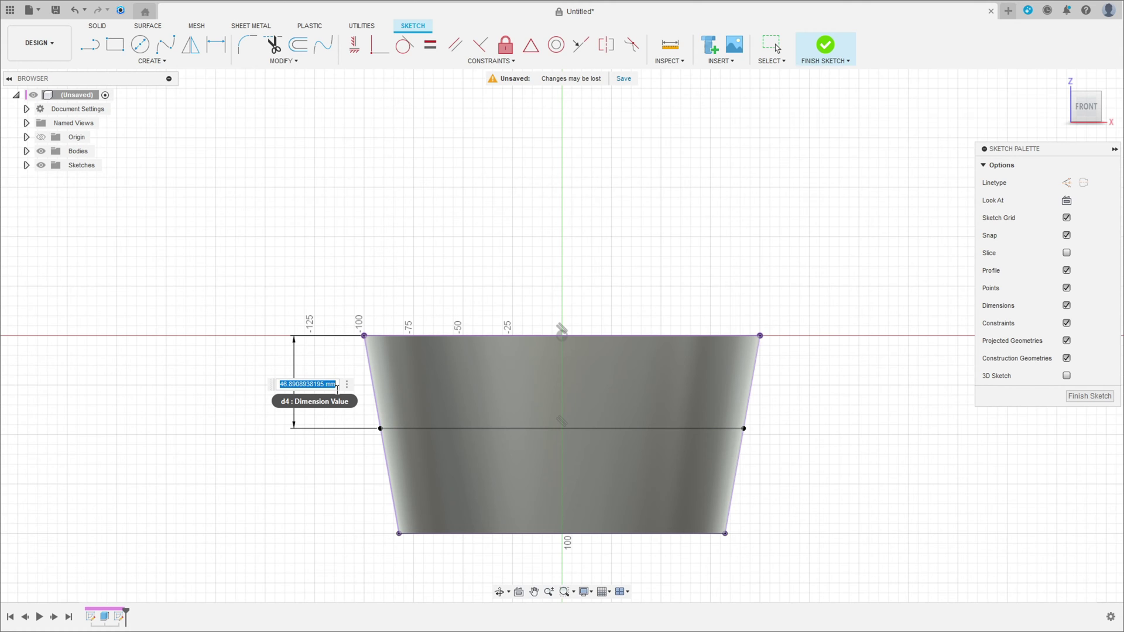
key("Return")
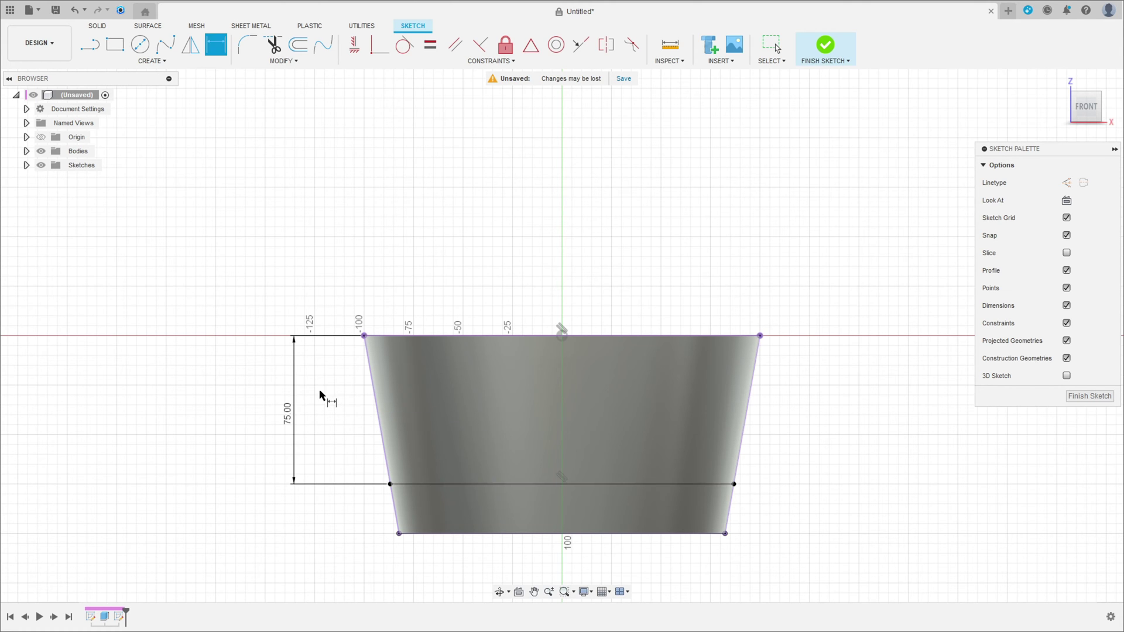
left_click(826, 45)
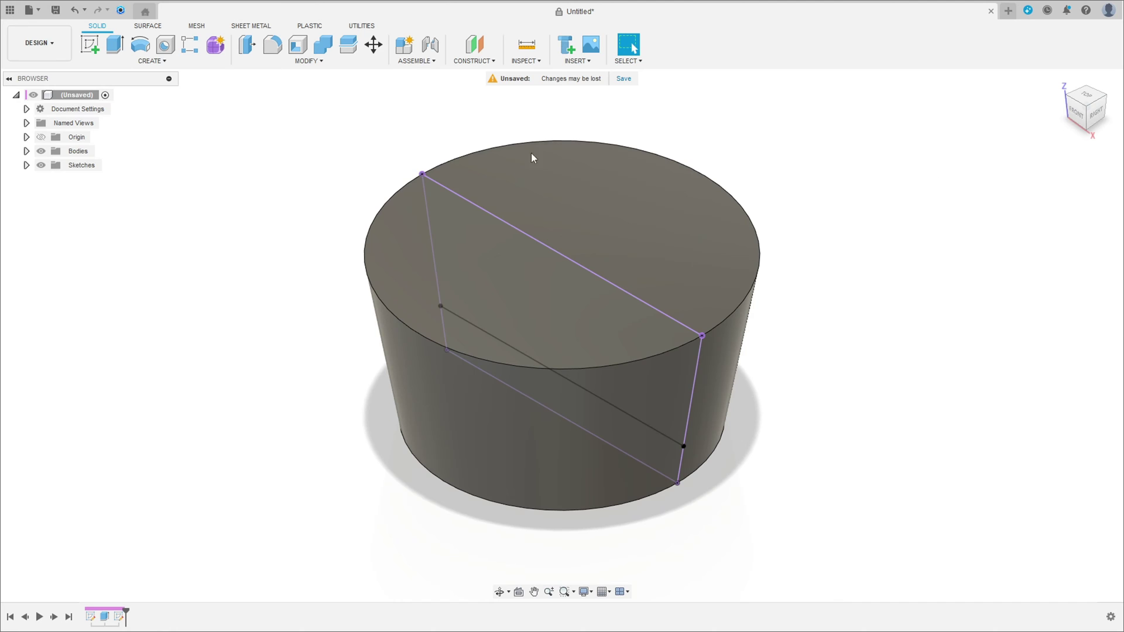
Extrude the sketch's upper profile 200 mm sideways, joining it to the tapered body
left_click(115, 40)
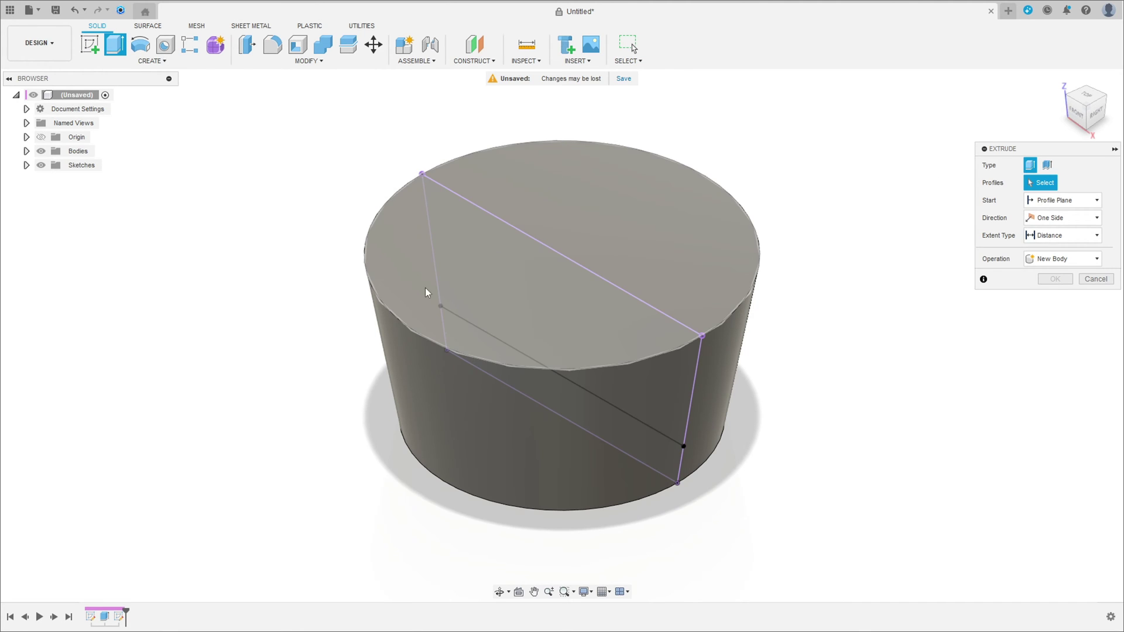
left_click(41, 151)
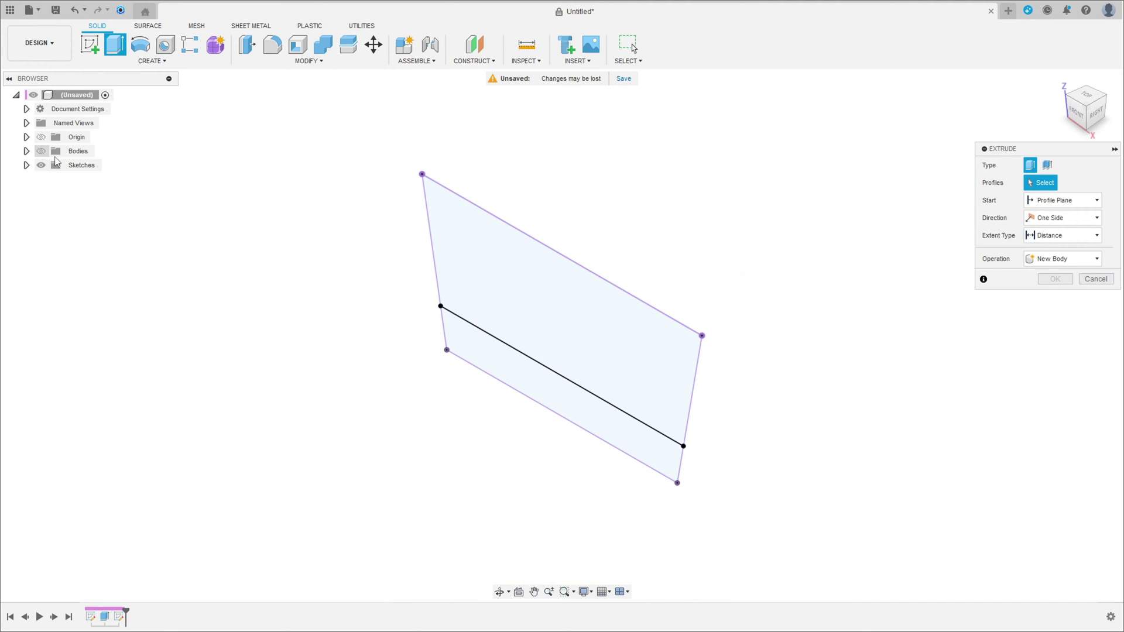
left_click(522, 280)
middle_click_drag(520, 278, 509, 294, "shift")
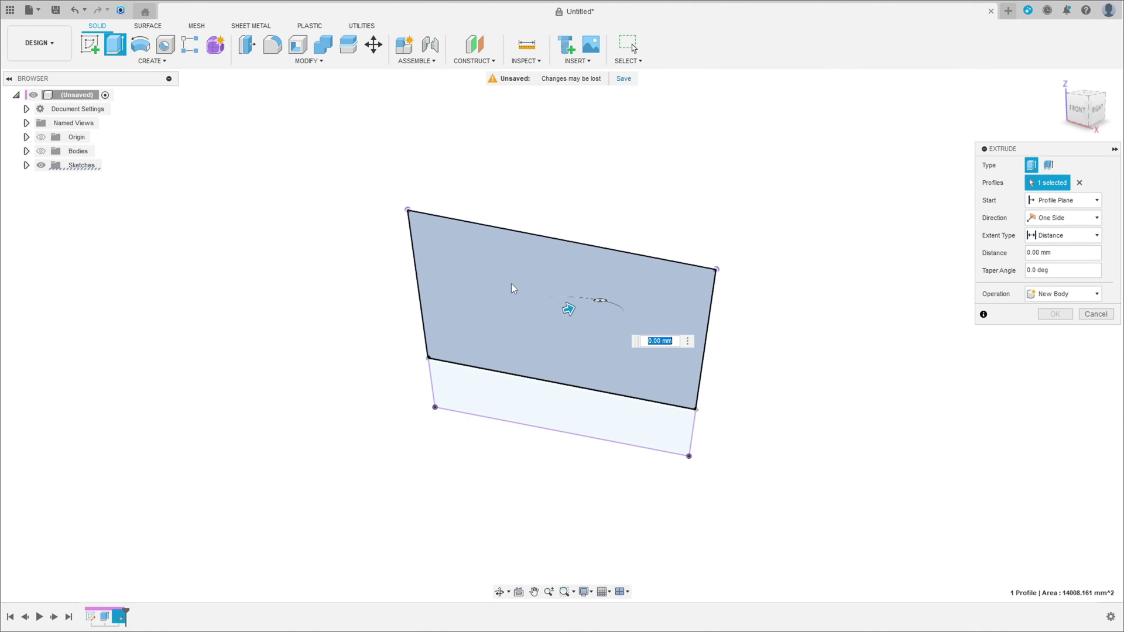
left_click(41, 151)
middle_click_drag(673, 168, 586, 234, "shift")
left_click_drag(572, 307, 947, 232)
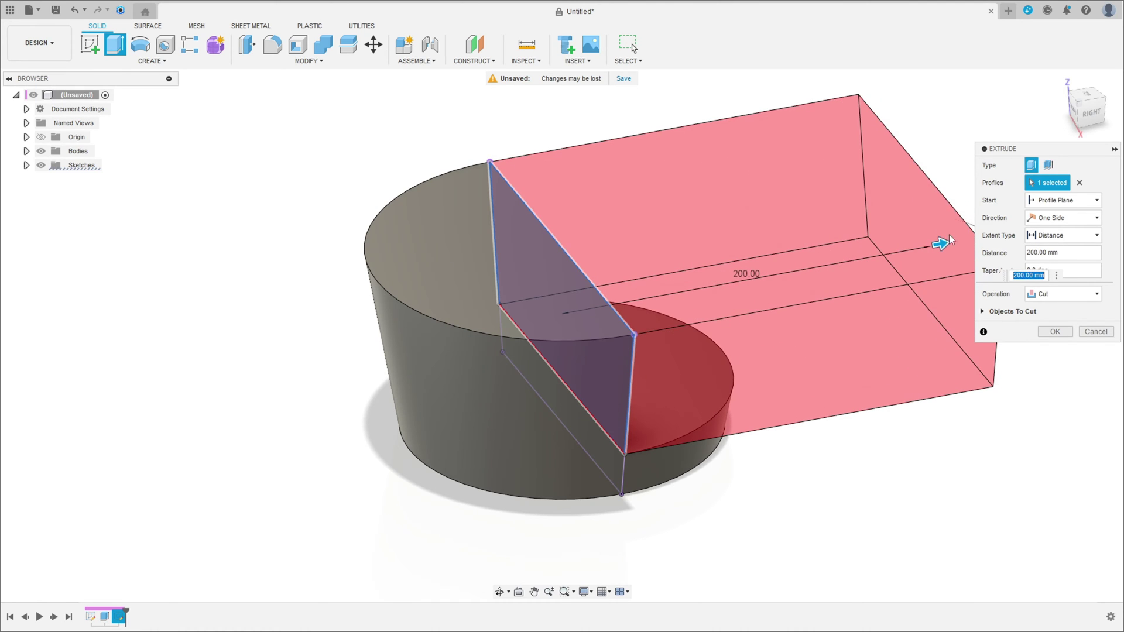
left_click(1062, 293)
left_click(1049, 306)
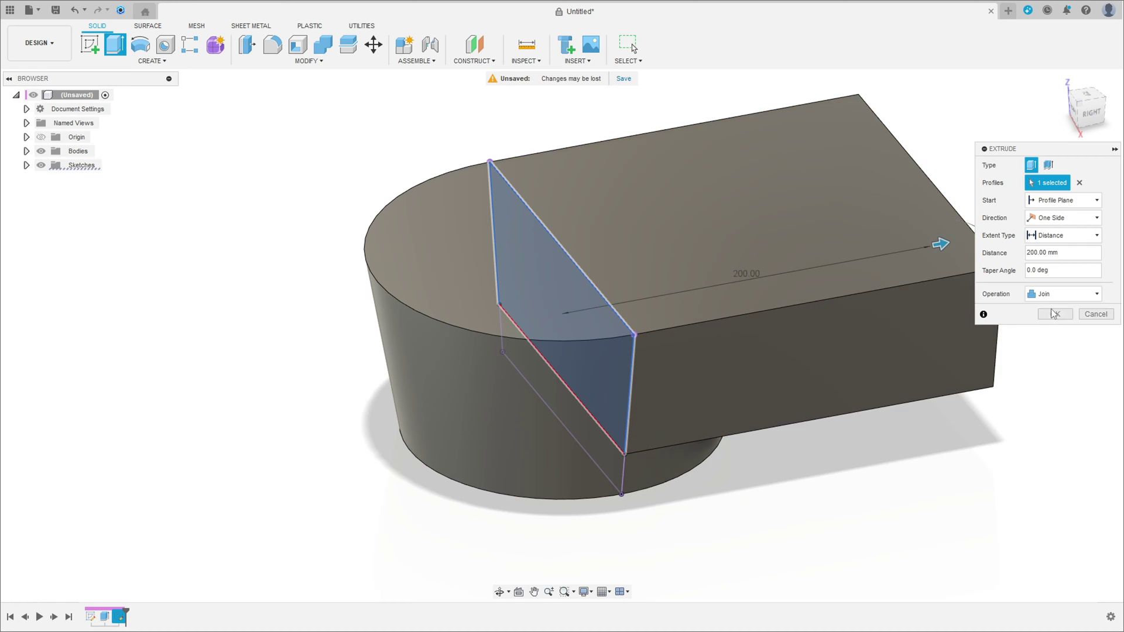
middle_click_drag(788, 285, 859, 281, "shift")
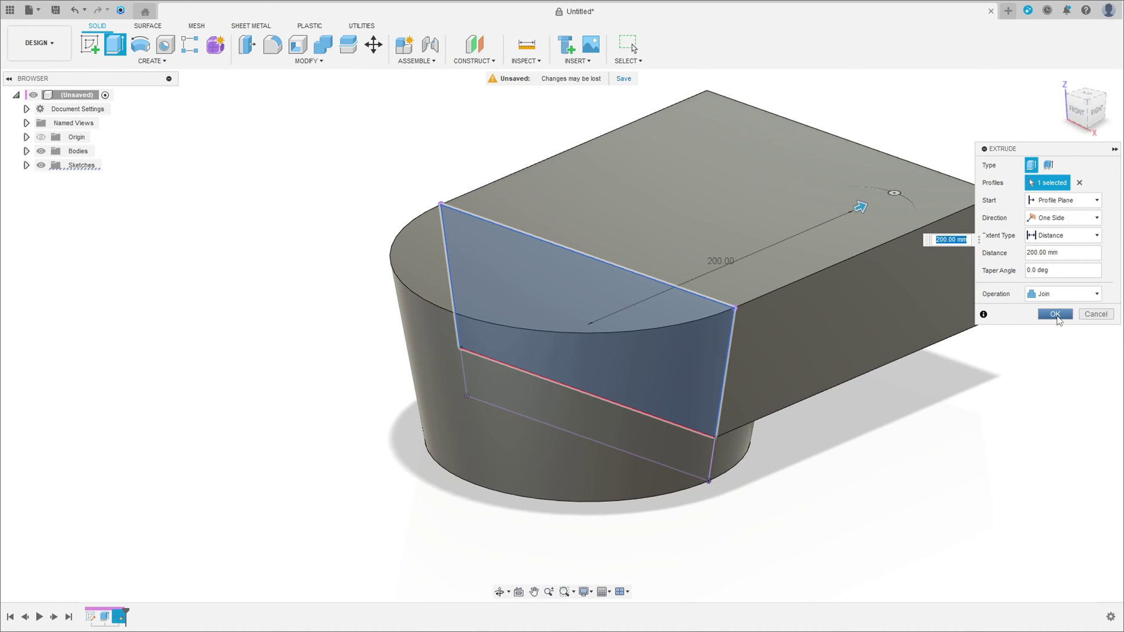
left_click(1057, 315)
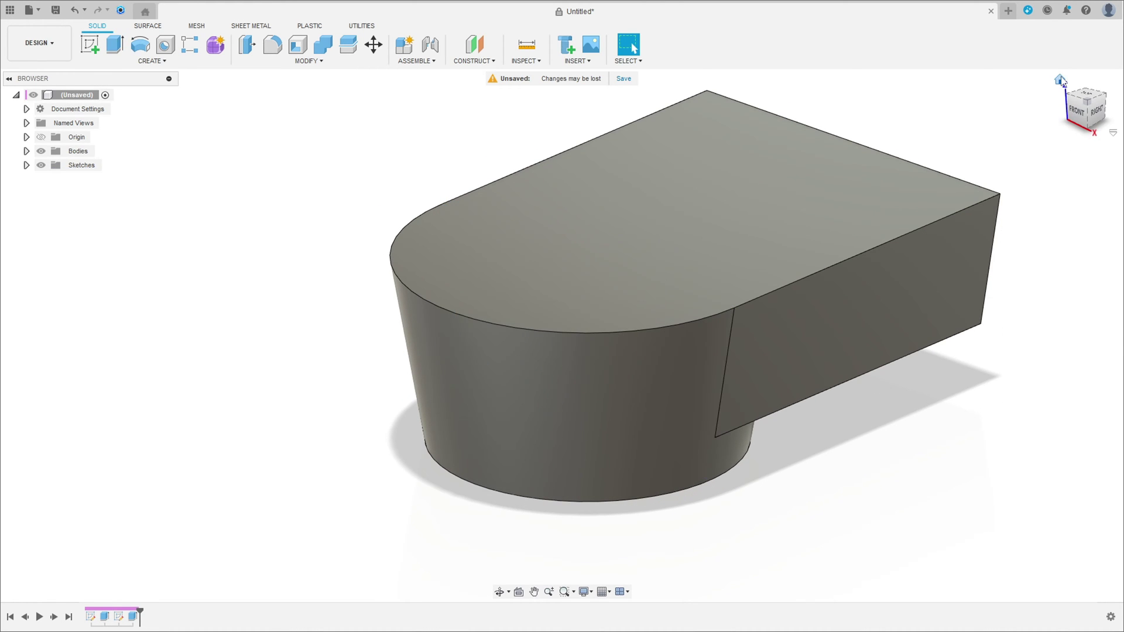
left_click(1064, 75)
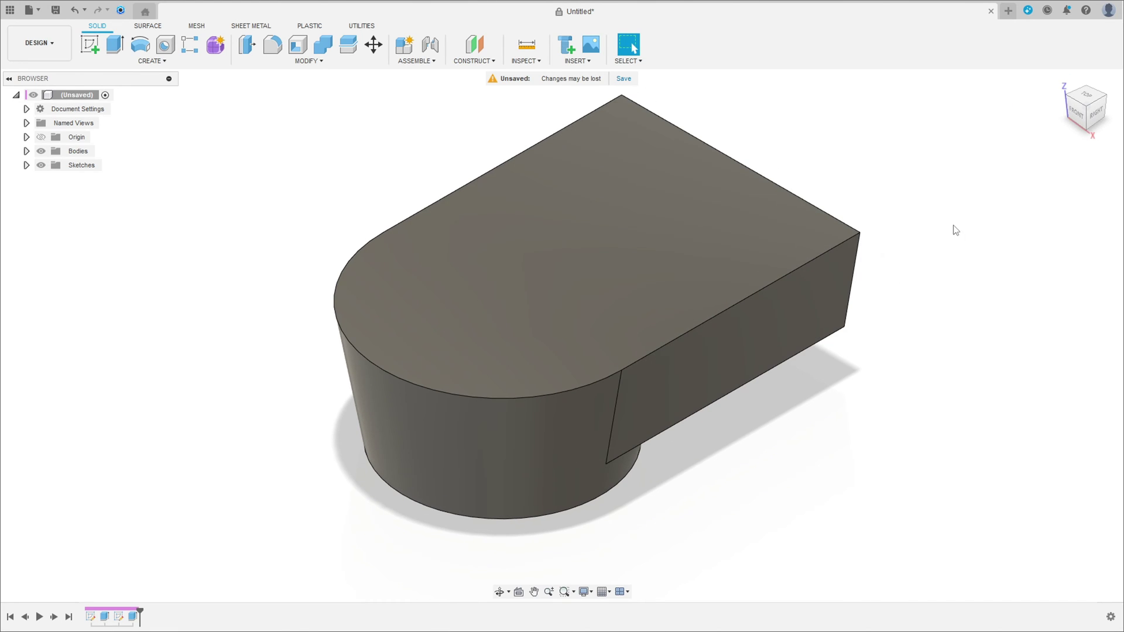
Shell the body with 15 mm walls, removing the top face to leave an open tray
left_click(299, 62)
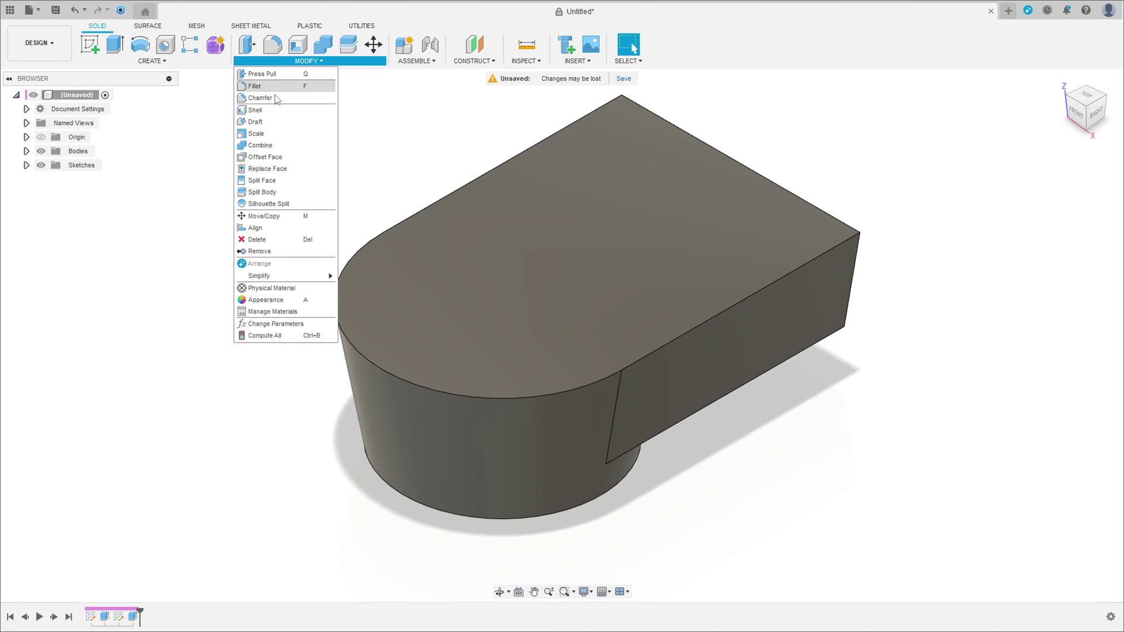
left_click(262, 111)
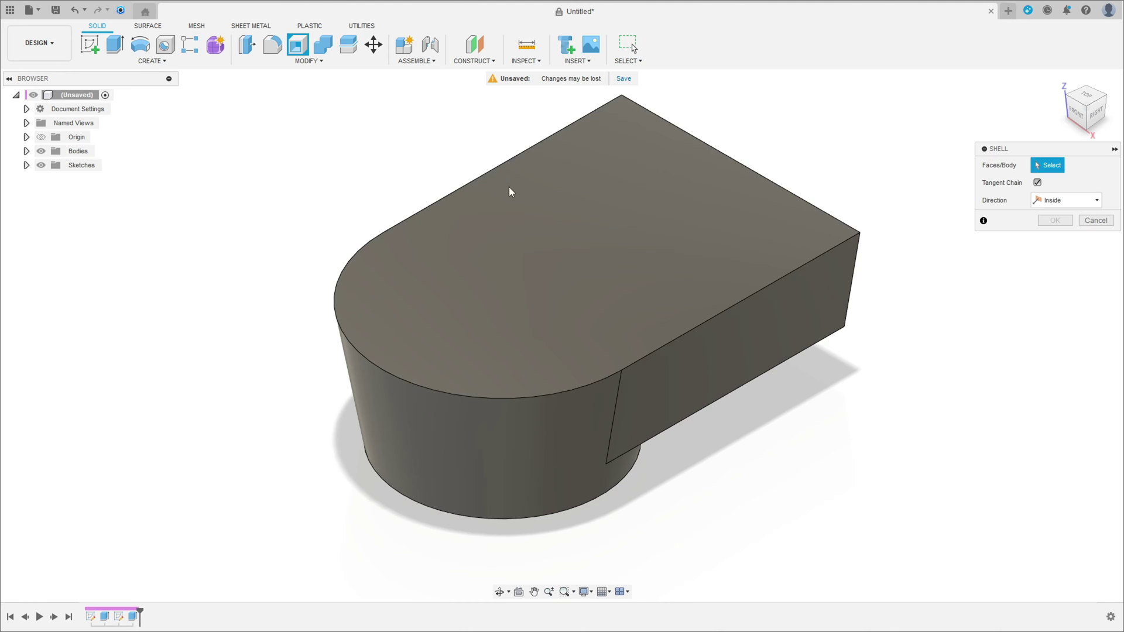
left_click(561, 258)
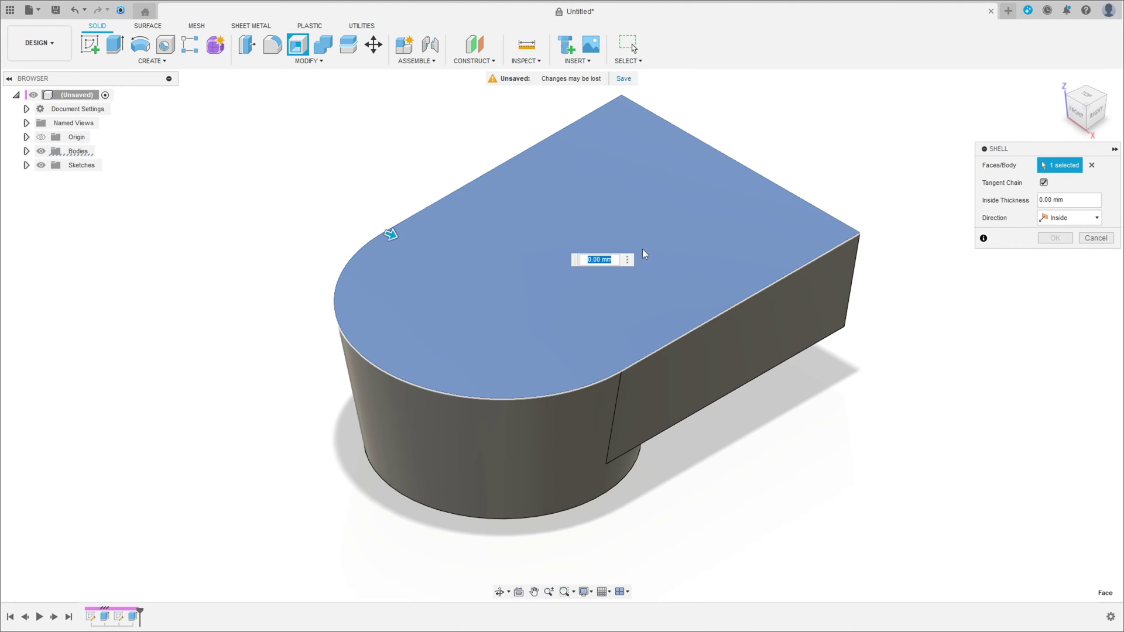
key("Return")
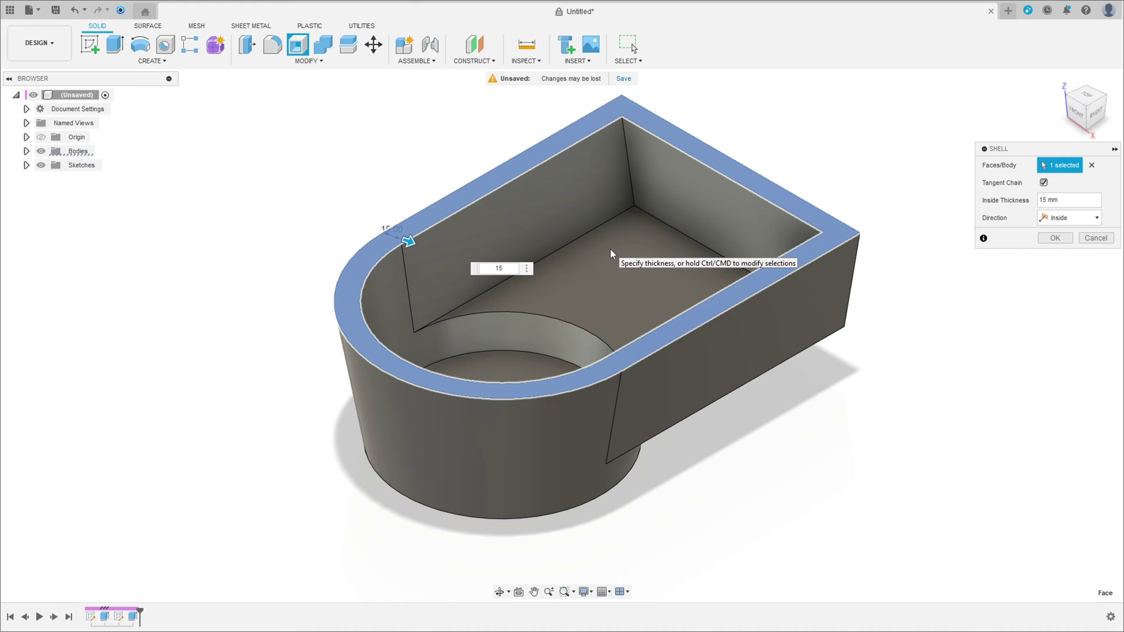
left_click(1054, 238)
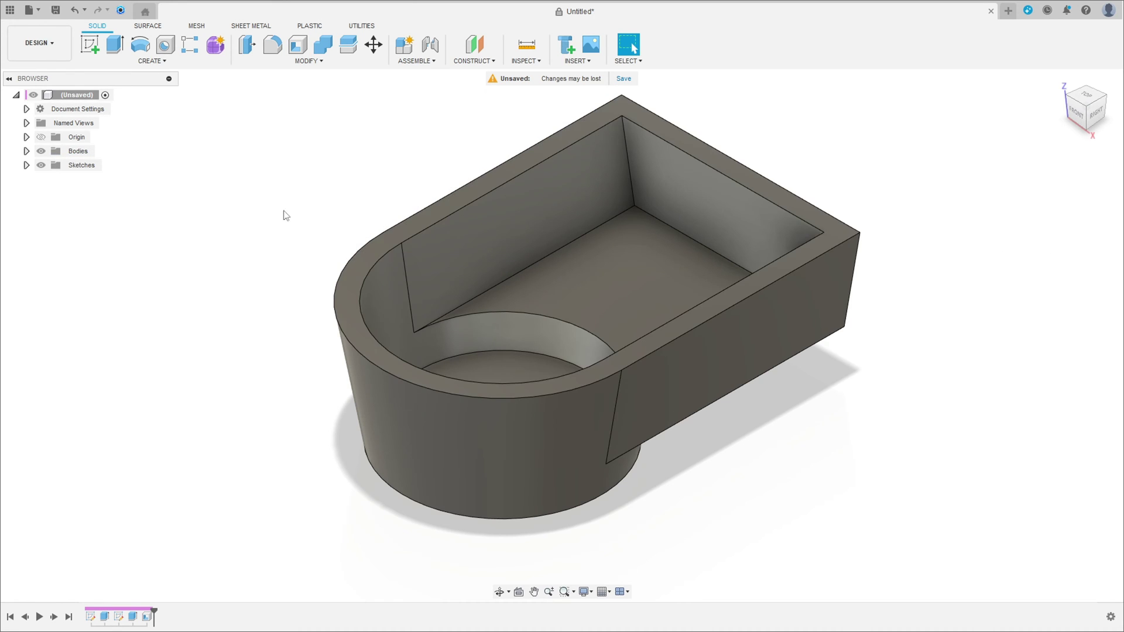
left_click(272, 45)
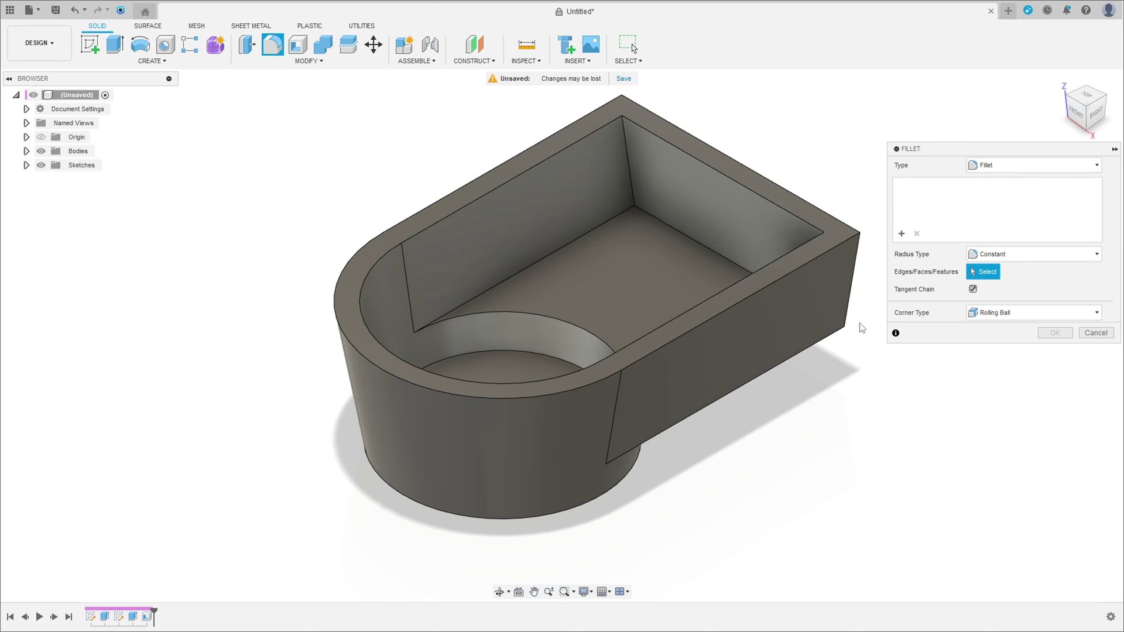
Fillet the two outer vertical edges of the container at a 20 mm radius
middle_click_drag(863, 328, 720, 387, "shift")
left_click(705, 394)
middle_click_drag(791, 357, 708, 445, "shift")
left_click(606, 451)
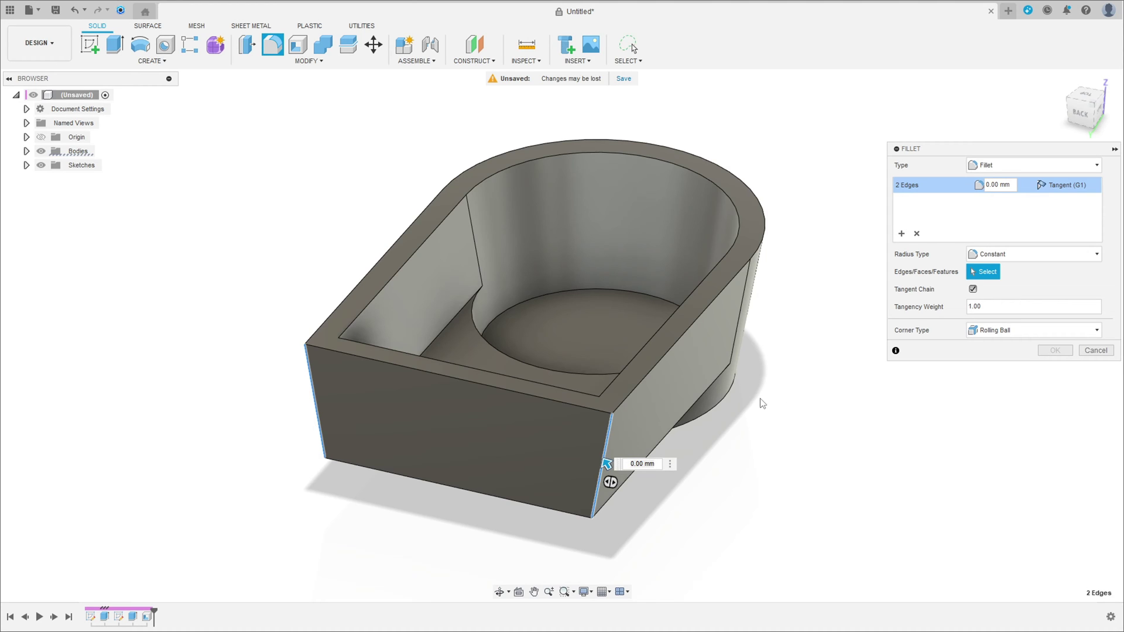
double_click(628, 461)
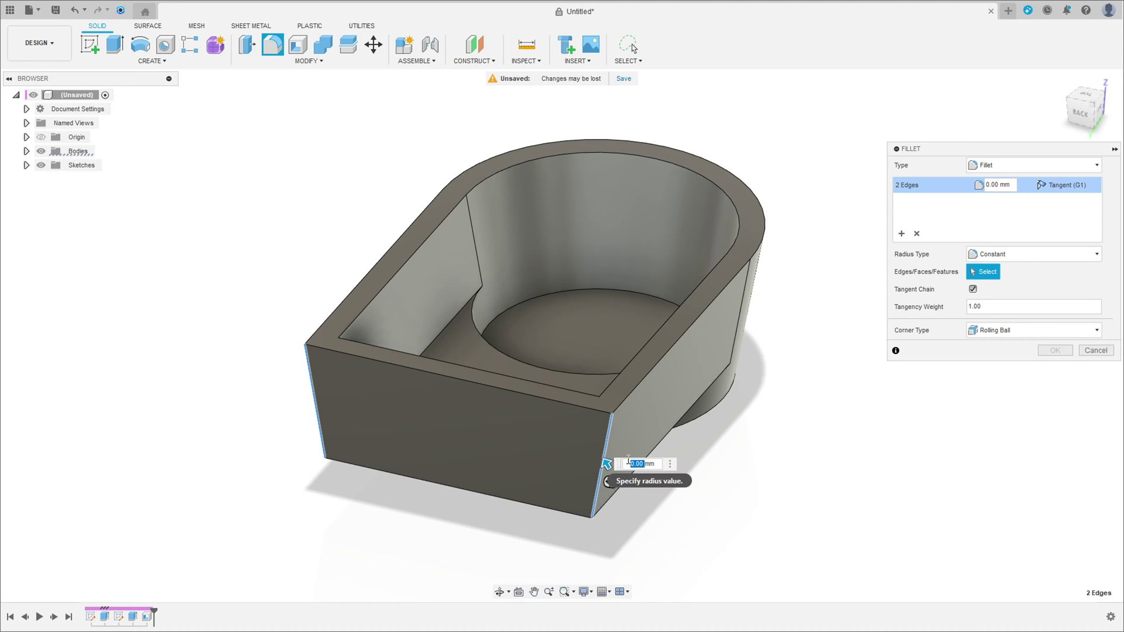
type("20")
key("Return")
Add 10 mm fillet sets for the two inner vertical corners and the circular floor edge
middle_click_drag(628, 460, 939, 285, "shift")
left_click(901, 234)
middle_click_drag(831, 258, 639, 148, "shift")
left_click(629, 180)
left_click(637, 148)
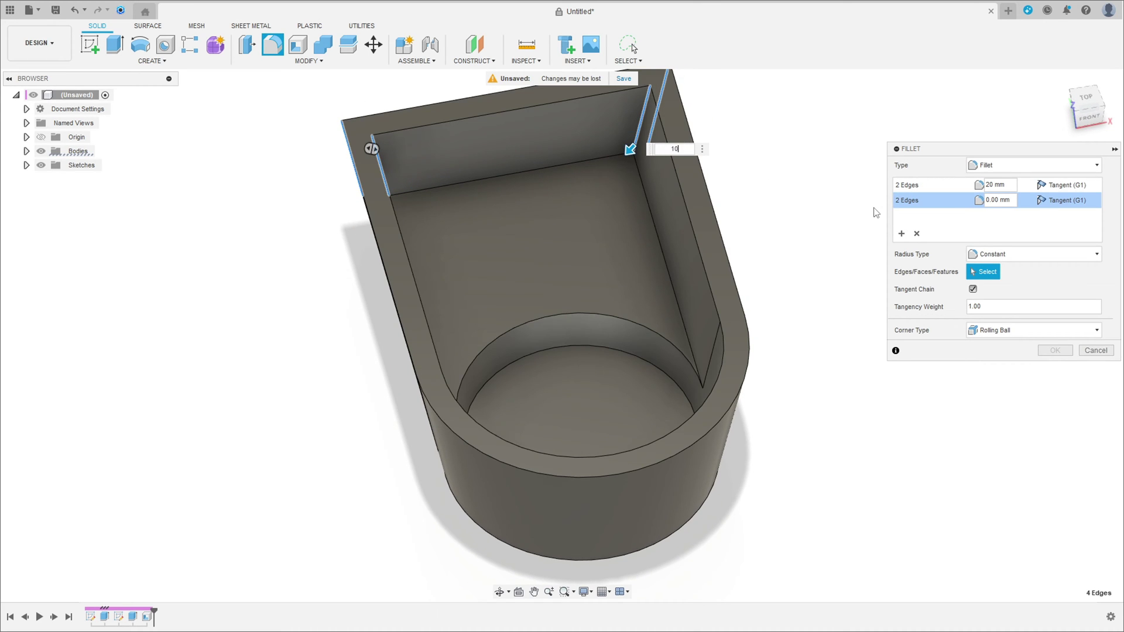
key("Return")
left_click(901, 233)
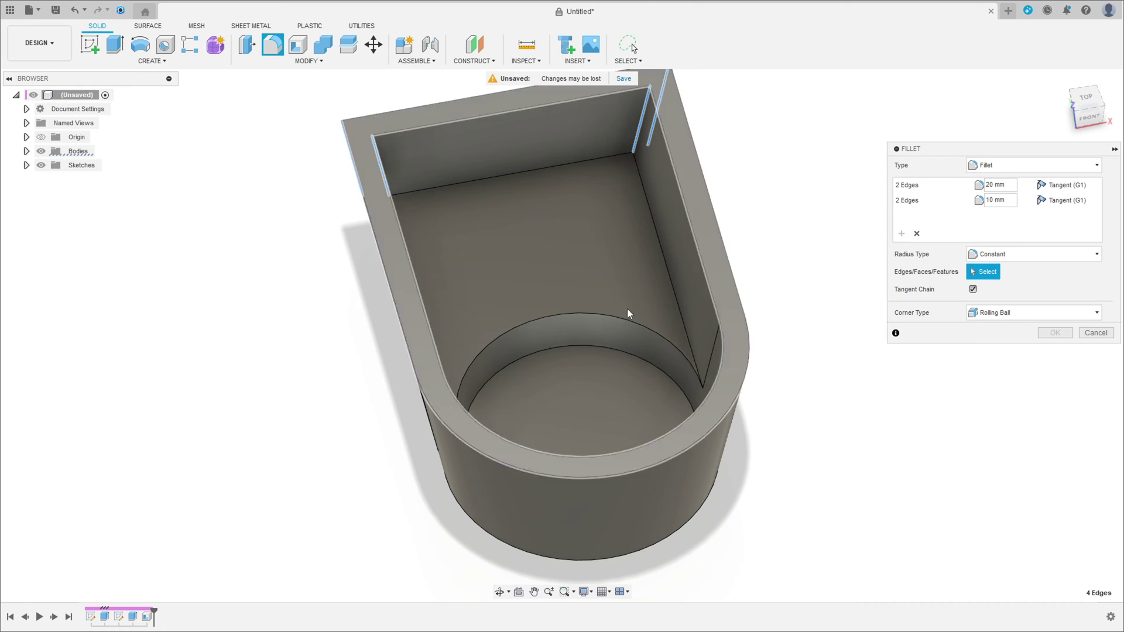
left_click(576, 349)
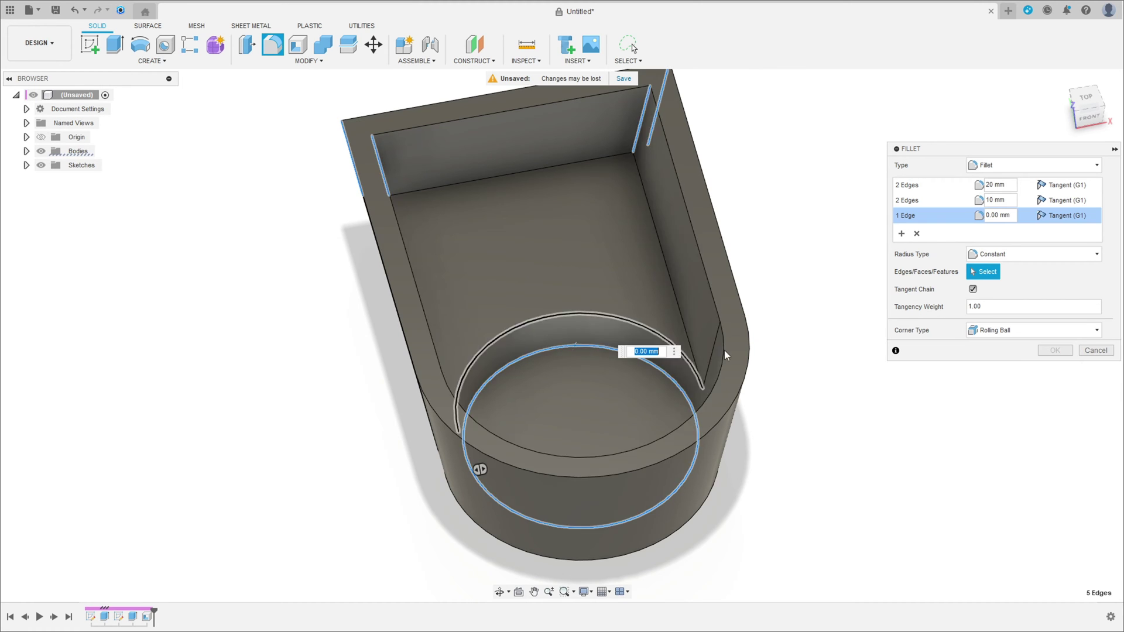
key("Return")
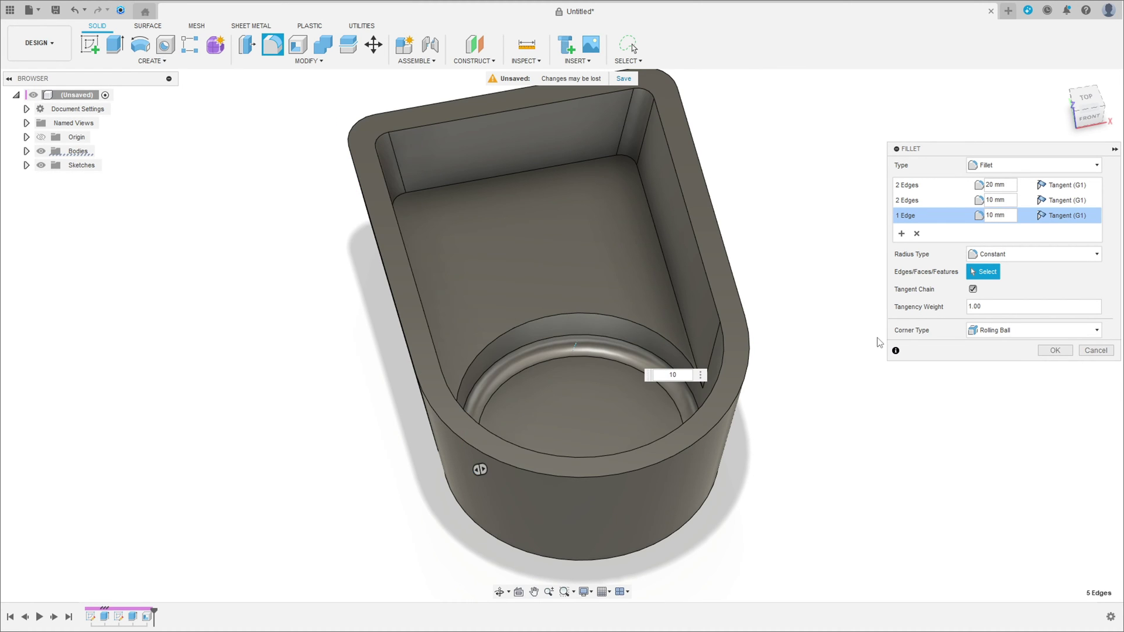
Add 10 mm fillets to the second circular edge and inner floor edges, then confirm all fillets
left_click(901, 233)
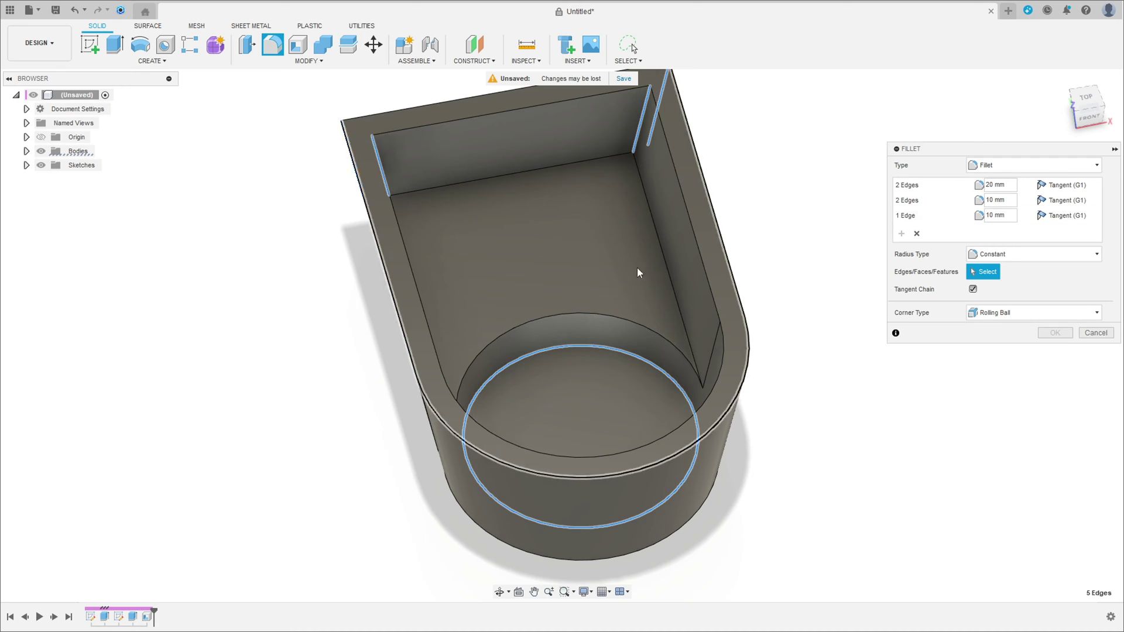
left_click(563, 316)
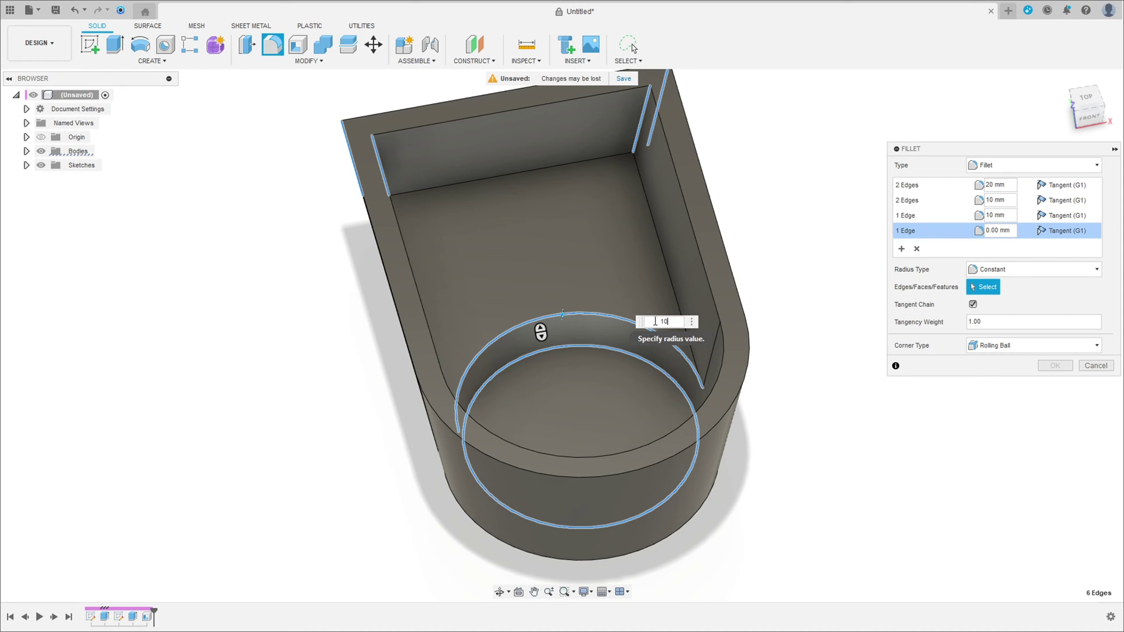
type("10")
key("Return")
left_click(901, 250)
left_click(572, 170)
middle_click_drag(572, 176, 722, 359, "shift")
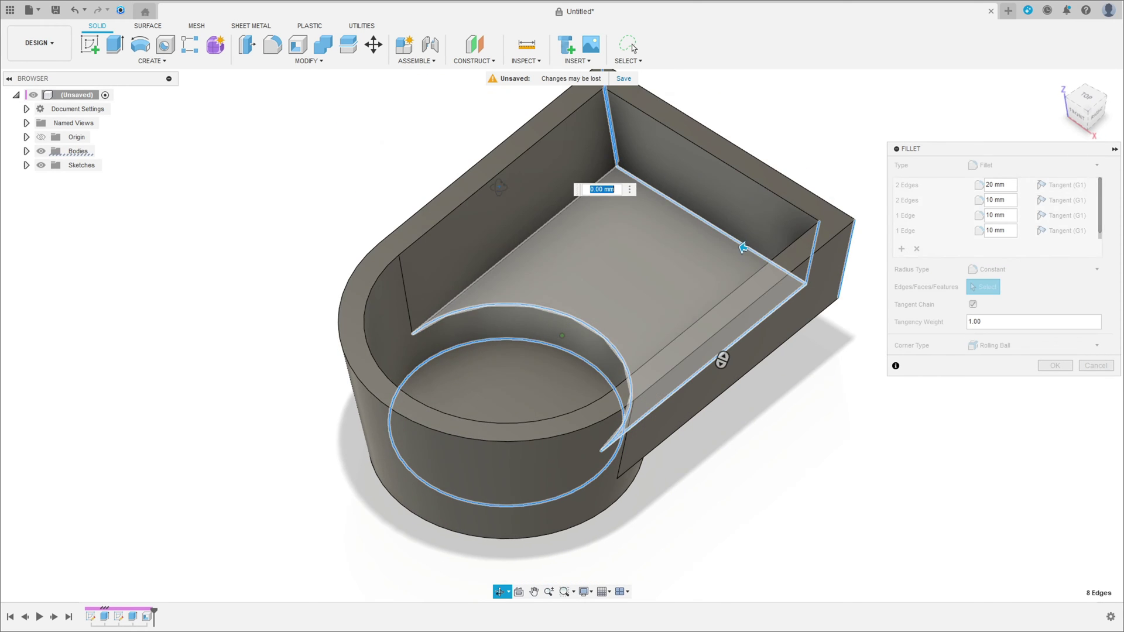
left_click(532, 237)
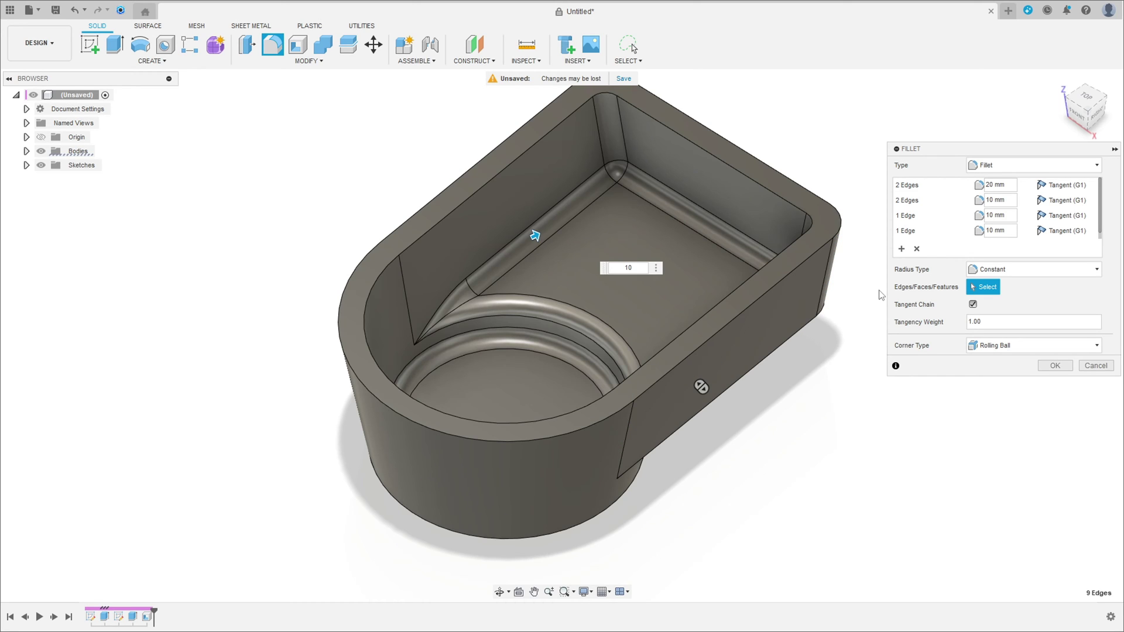
left_click(1053, 366)
middle_click_drag(946, 384, 995, 379, "shift")
middle_click_drag(750, 349, 1018, 198, "shift")
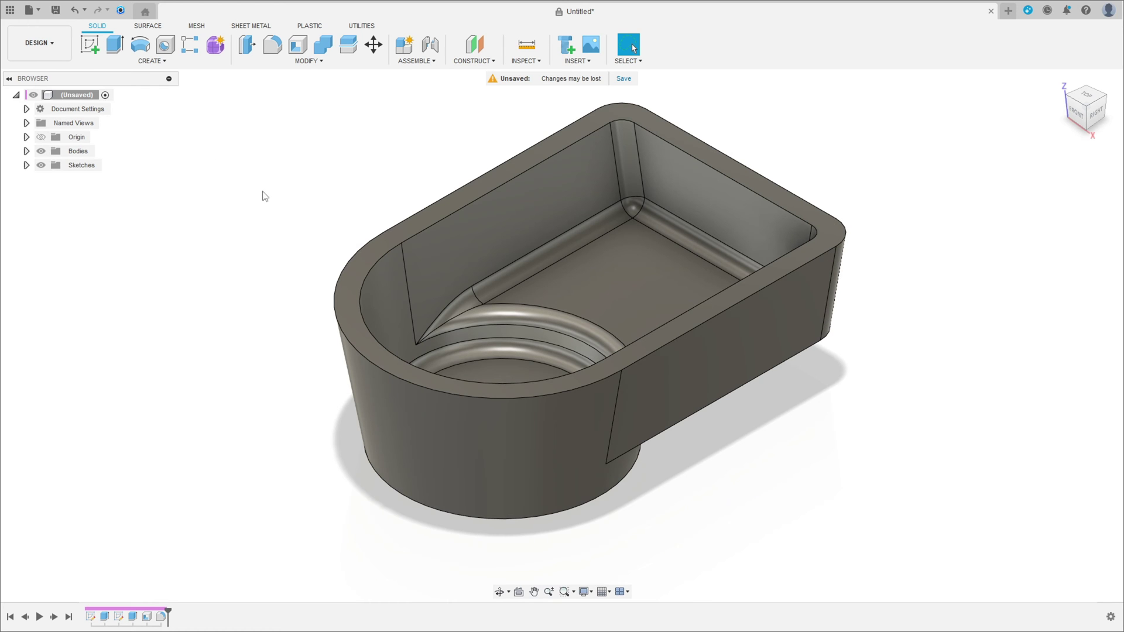
Start a sketch on the top rim face and draw horizontal and diagonal construction lines from the origin
left_click(89, 44)
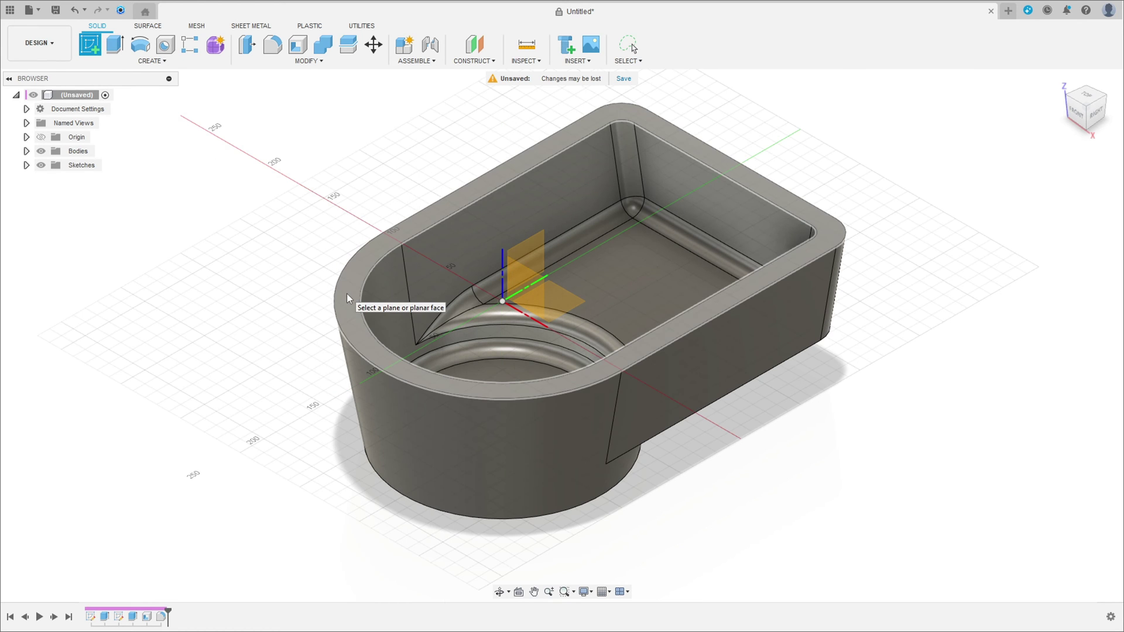
left_click(346, 294)
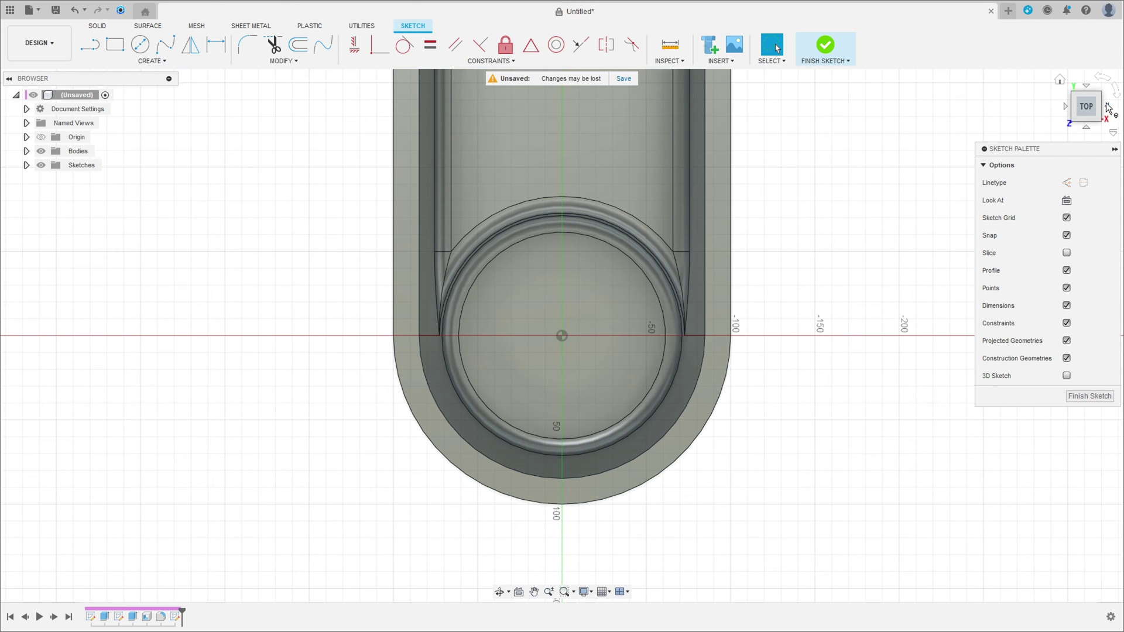
left_click(1116, 94)
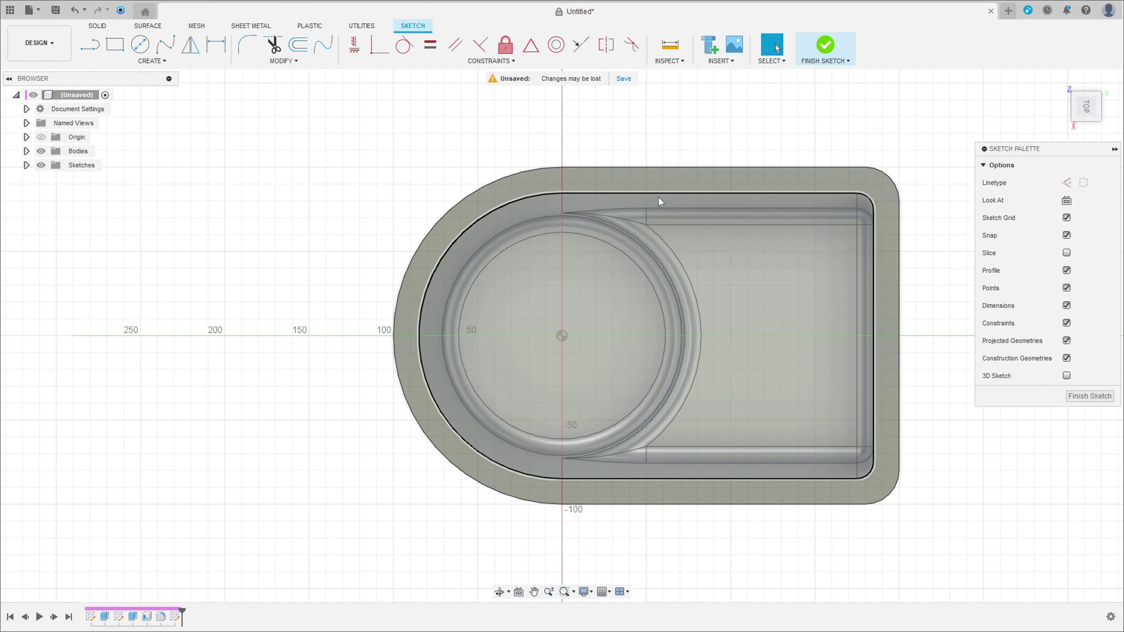
key("l")
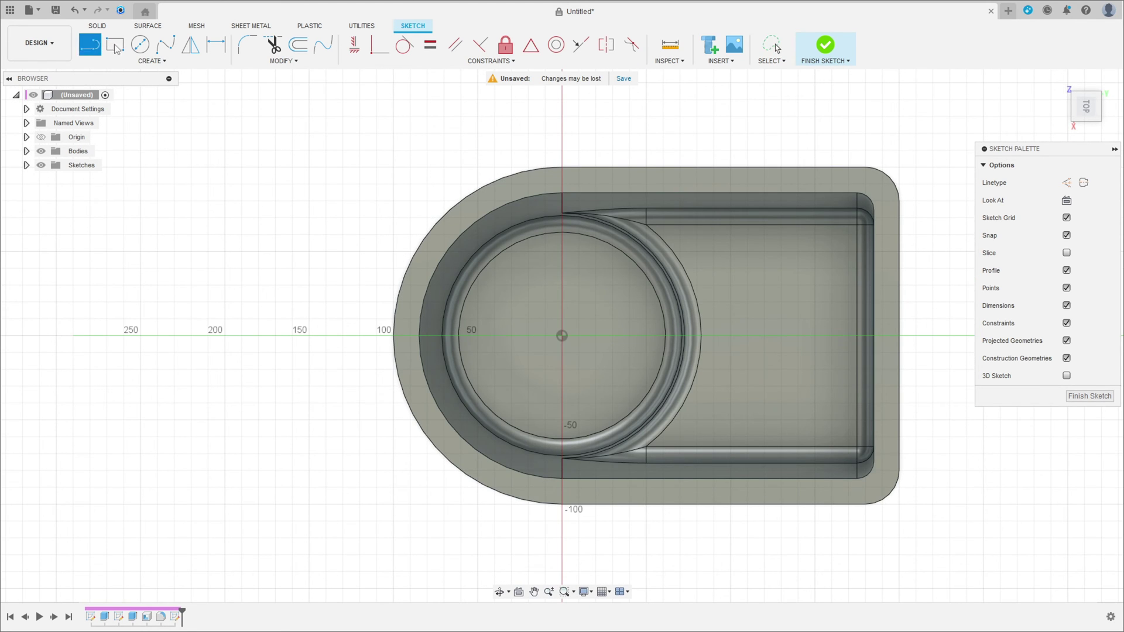
left_click(1067, 183)
left_click(562, 336)
left_click(348, 335)
key("Escape")
left_click(562, 336)
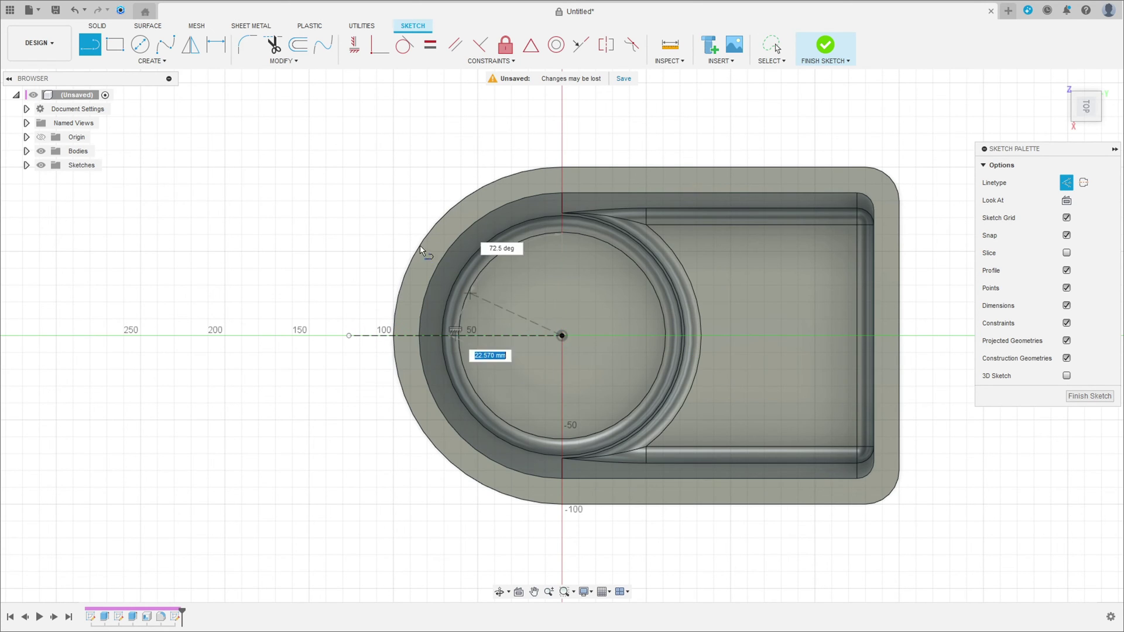
left_click(393, 218)
key("Escape")
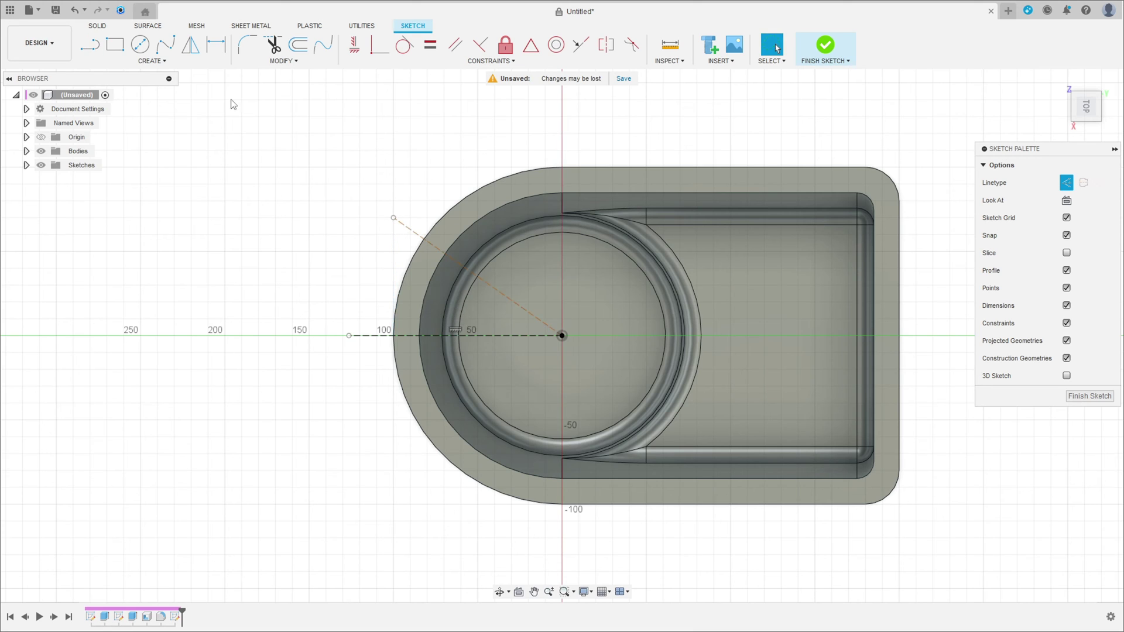
Dimension the angle between the two construction lines to 30°
left_click(216, 44)
left_click(441, 256)
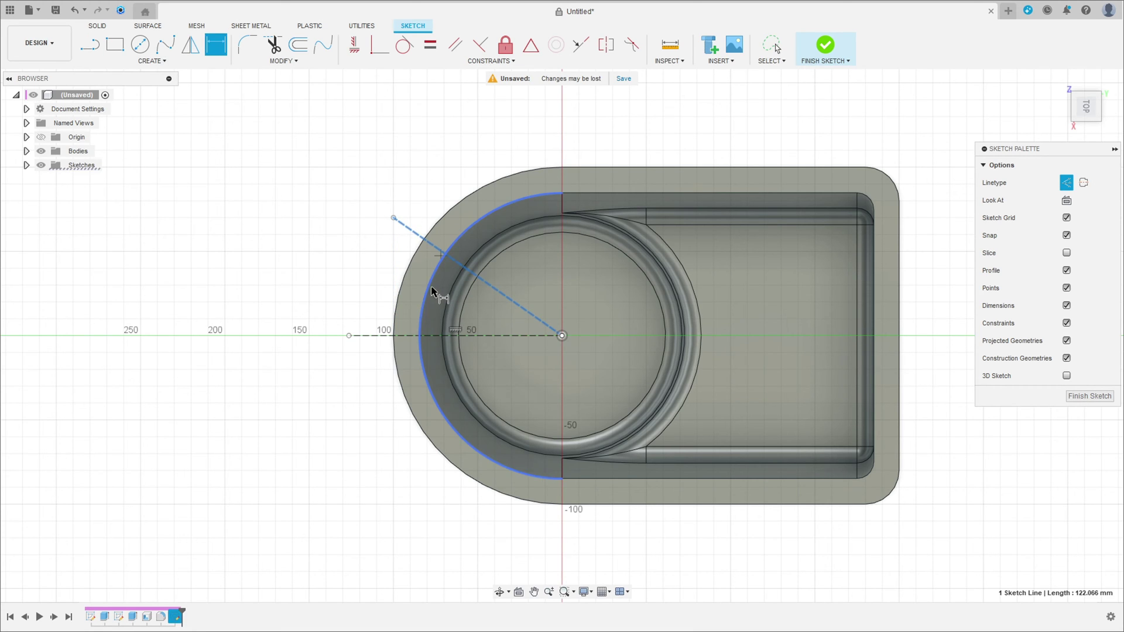
left_click(428, 336)
left_click(330, 287)
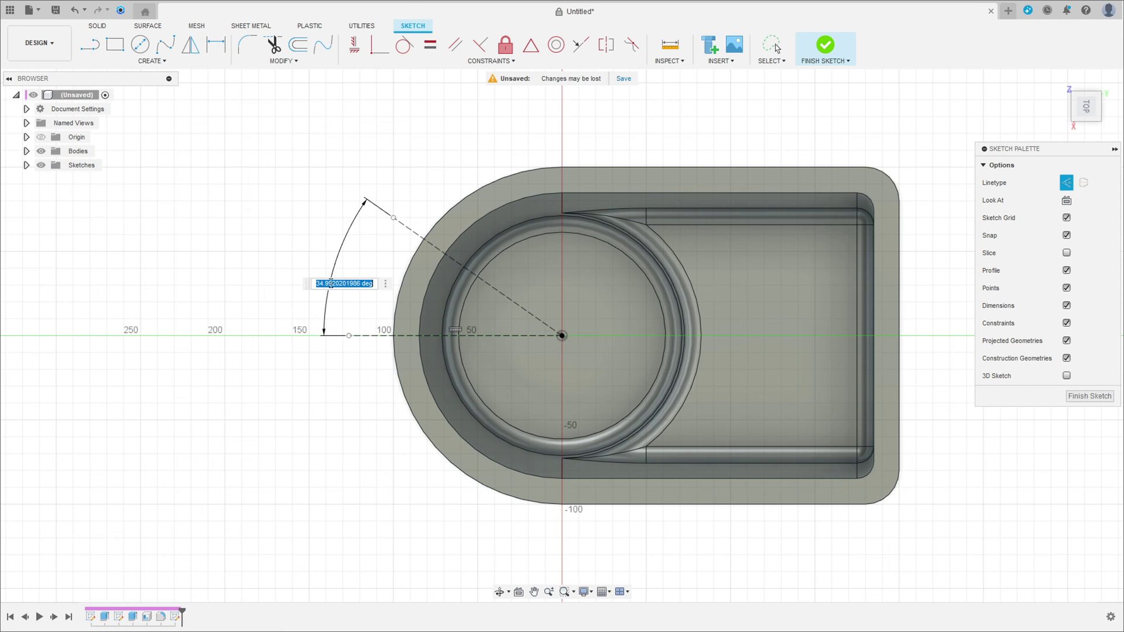
type("30")
key("Return")
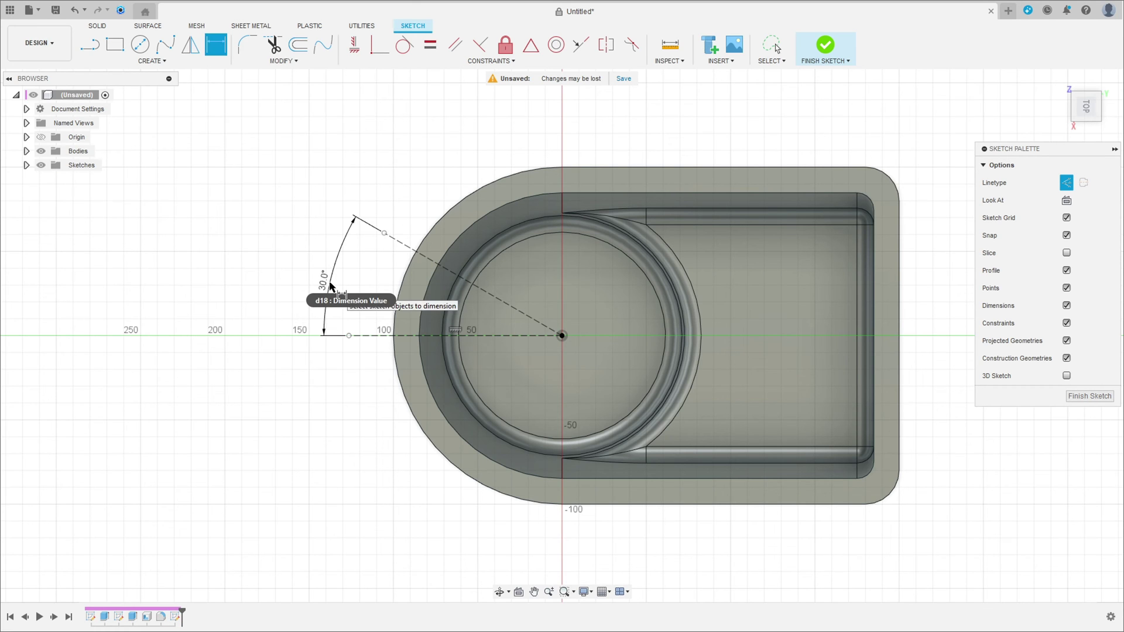
scroll(329, 286, "up", 1)
left_click(151, 61)
Project the rim's top straight edge, left arc, top-right corner arc and right vertical edge
mouse_move(134, 240)
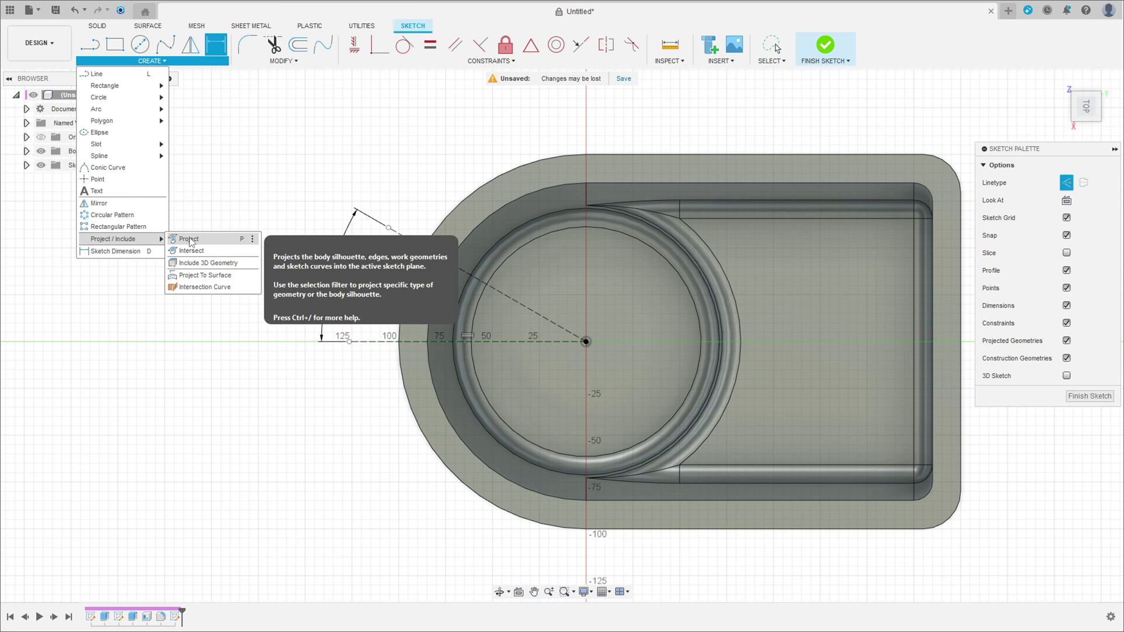
left_click(190, 240)
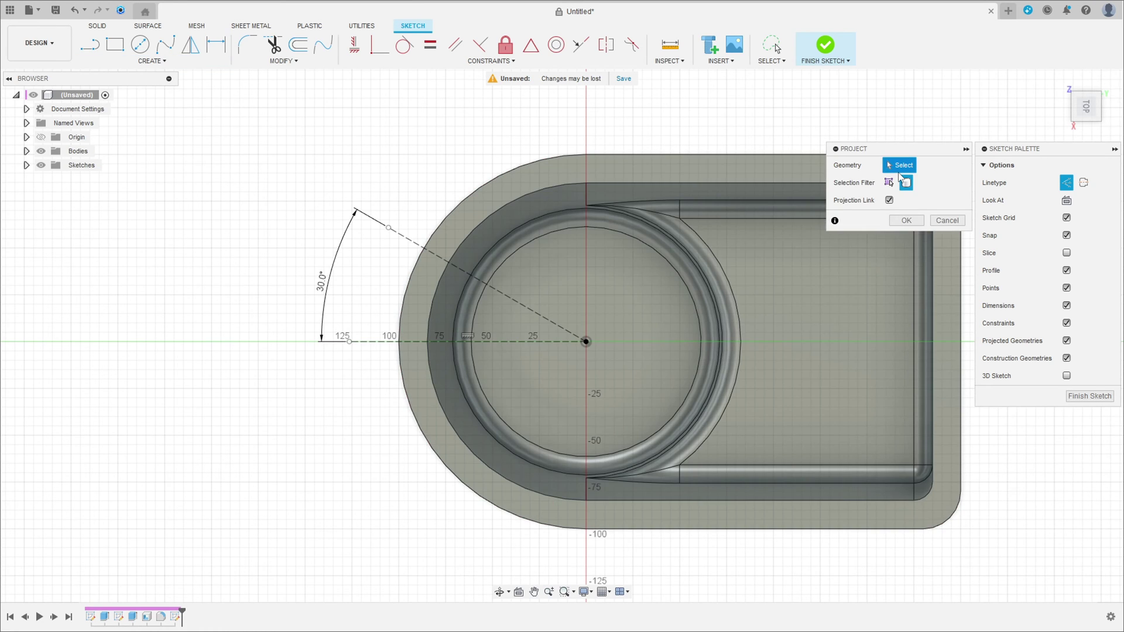
left_click(888, 183)
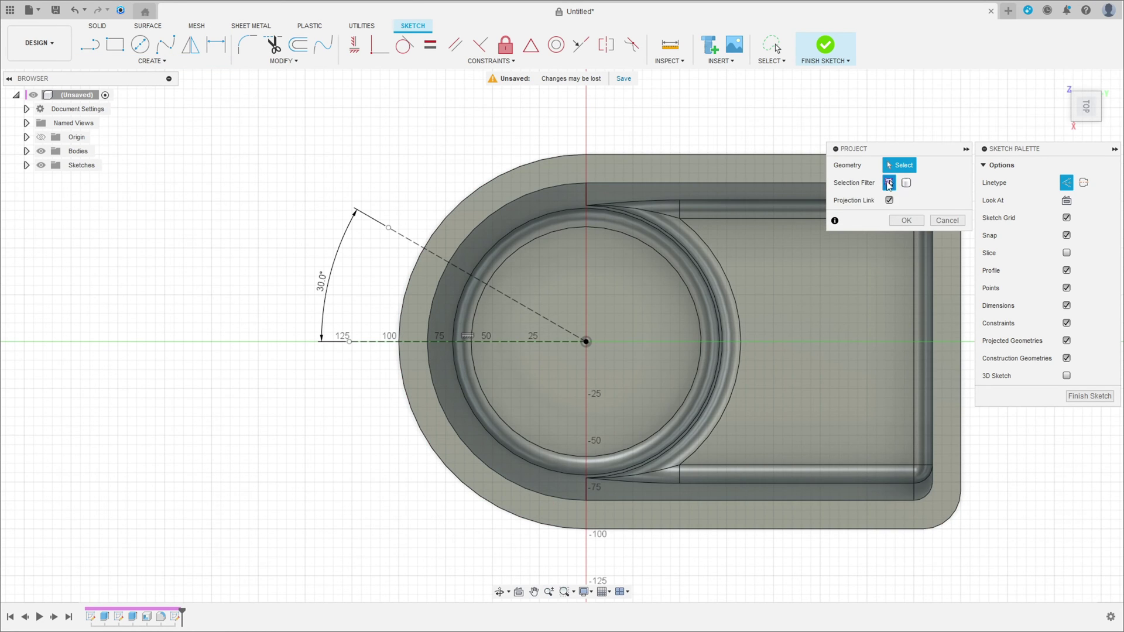
left_click(612, 184)
left_click(549, 187)
middle_click_drag(549, 187, 278, 195)
scroll(638, 208, "up", 3)
left_click(673, 201)
left_click(683, 271)
Add the bottom straight edge and bottom-right corner arc to the projection, then hide the body
scroll(665, 324, "down", 5)
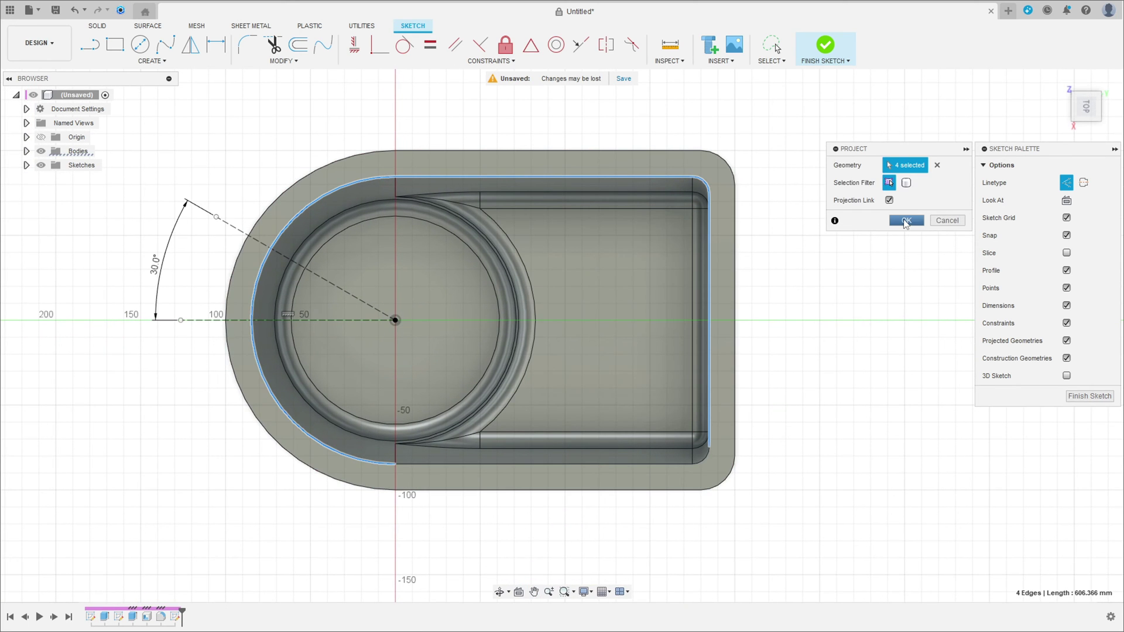
scroll(545, 467, "up", 3)
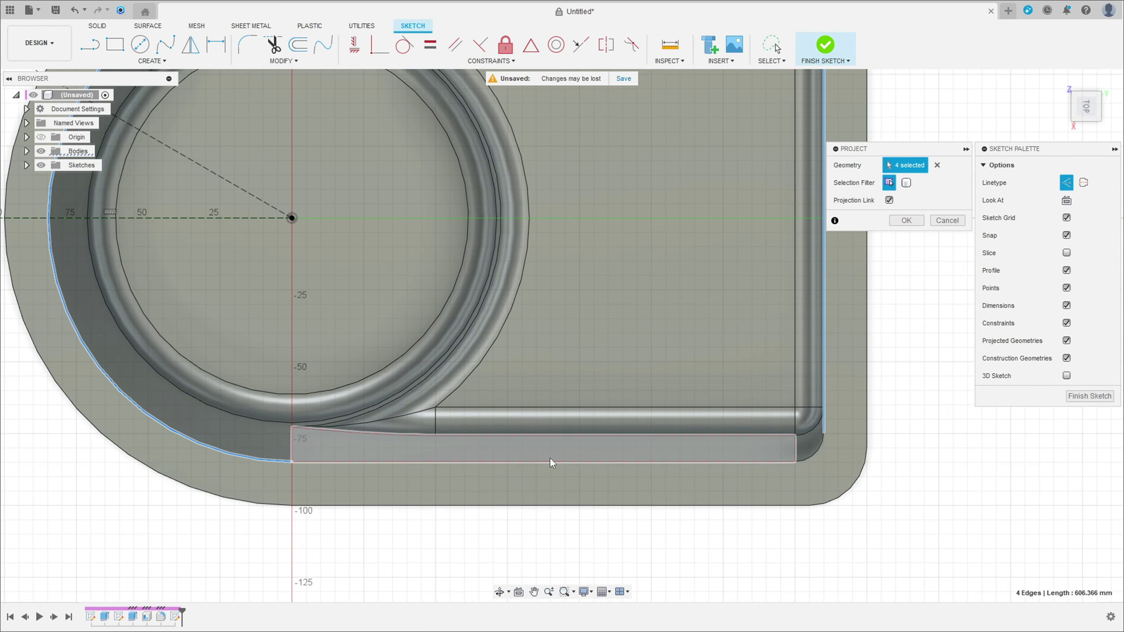
left_click(550, 461)
left_click(818, 436)
left_click(906, 220)
scroll(665, 293, "down", 3)
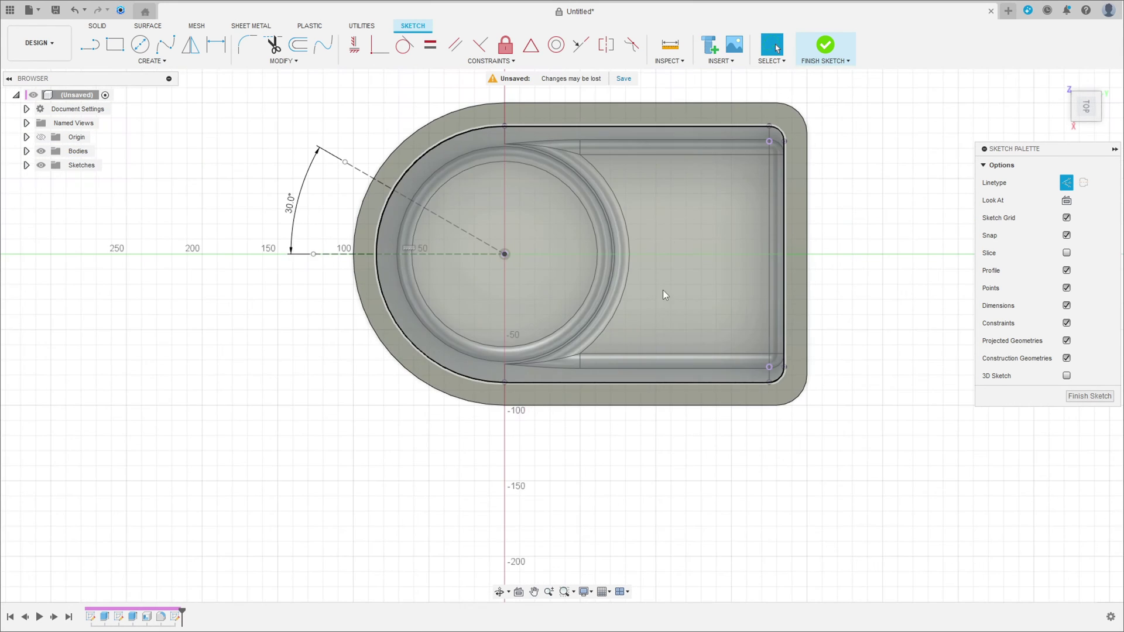
left_click(41, 151)
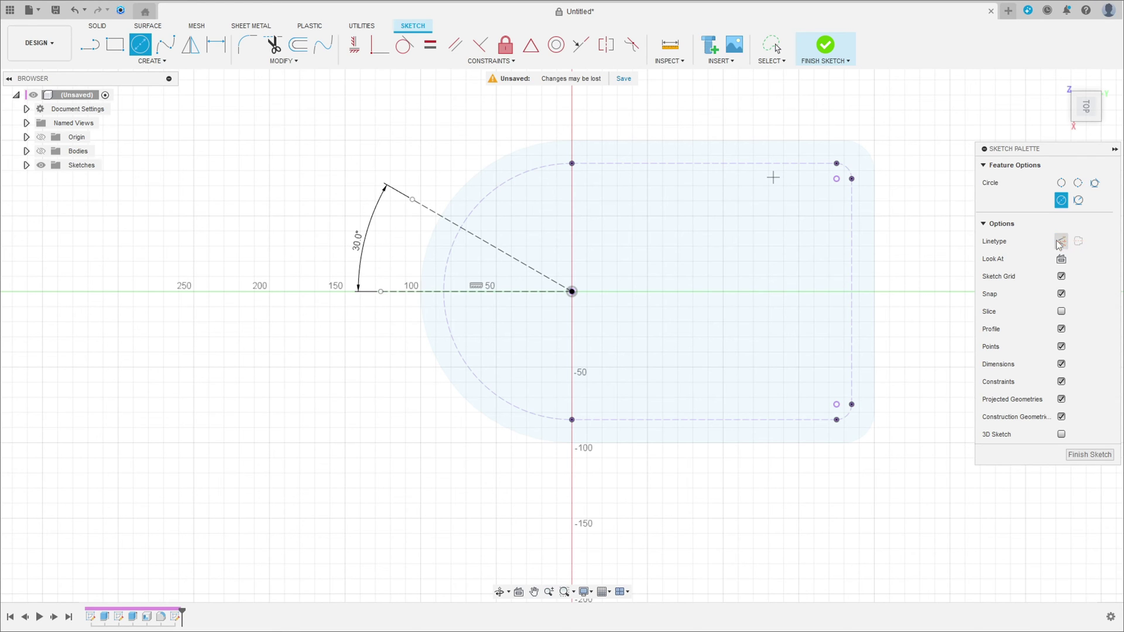
Draw 25 mm diameter circles centred on the 30° line, top centre, top-right rim and right rim edge
left_click(460, 226)
type("25")
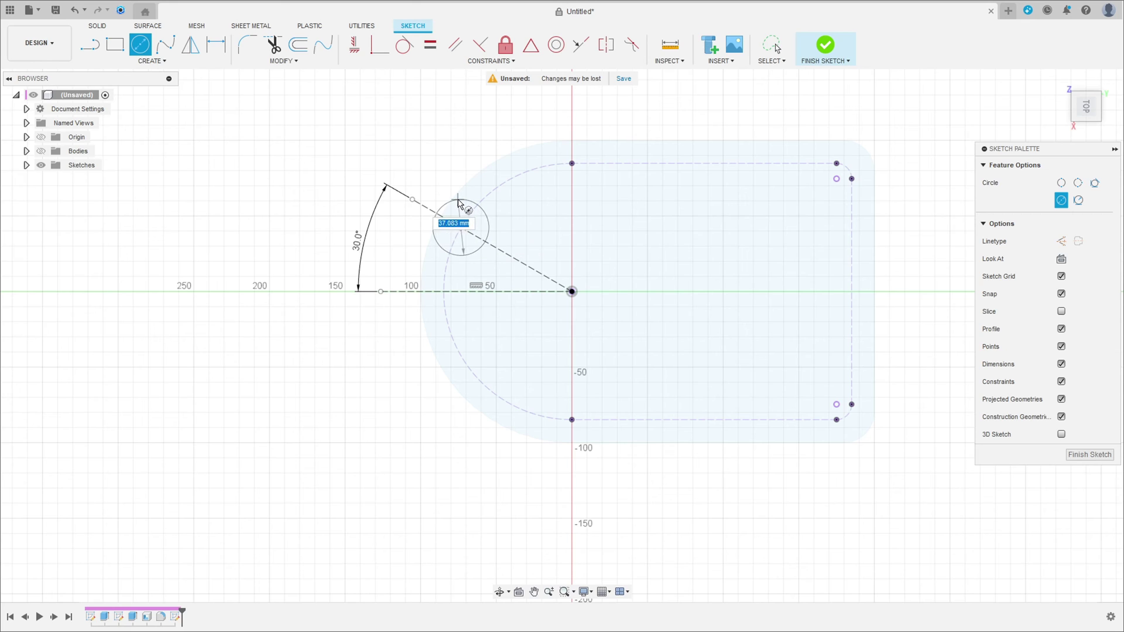
key("Return")
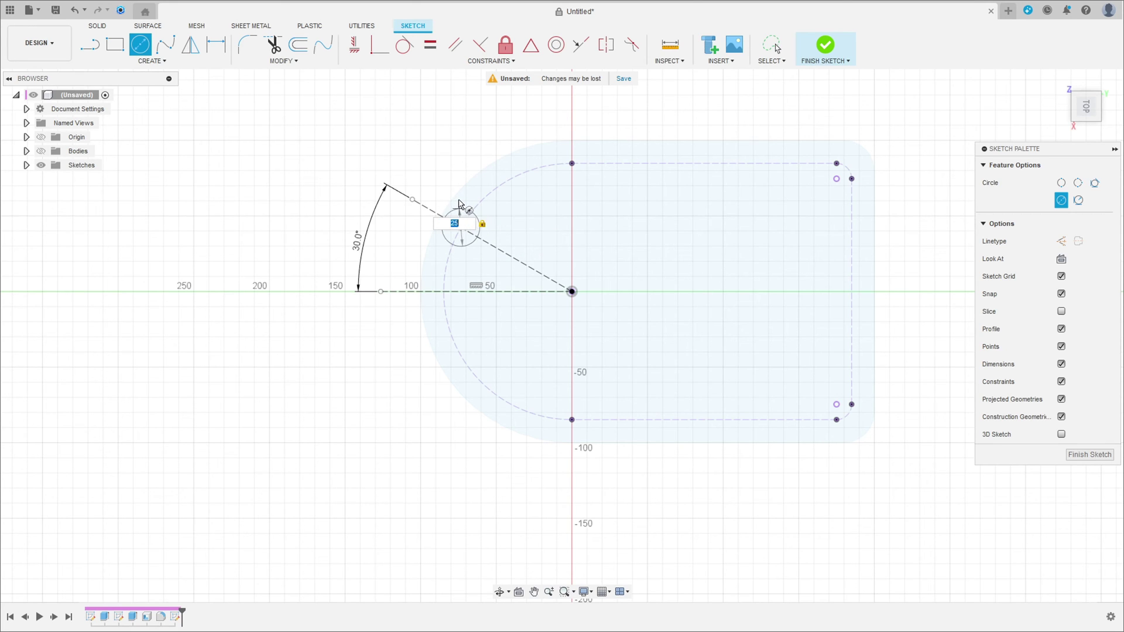
left_click(572, 140)
type("25")
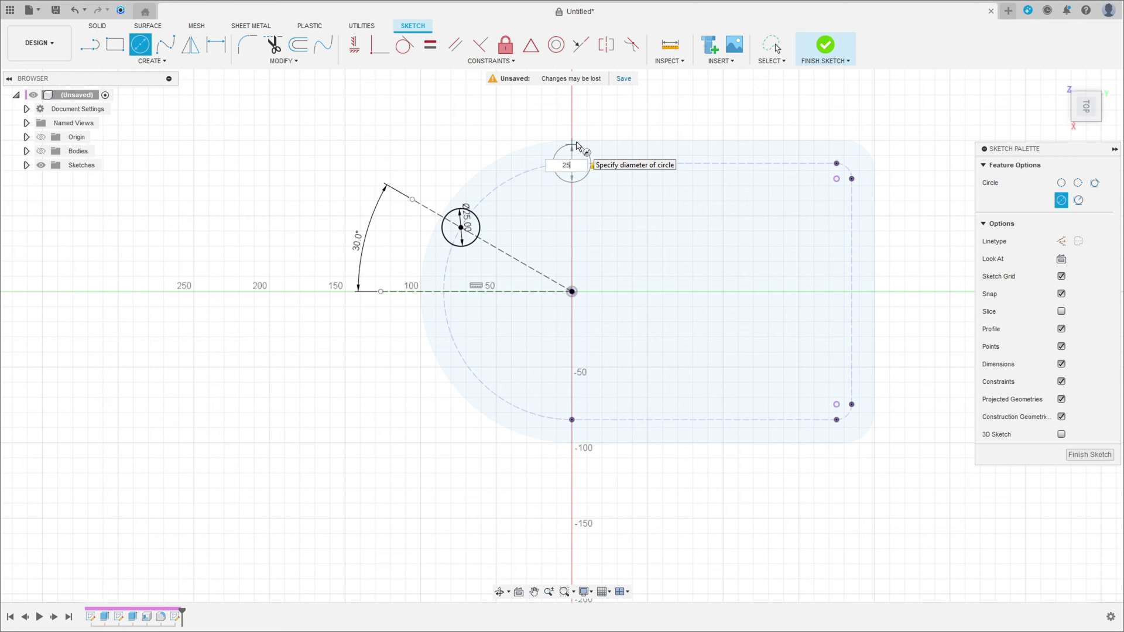
key("Return")
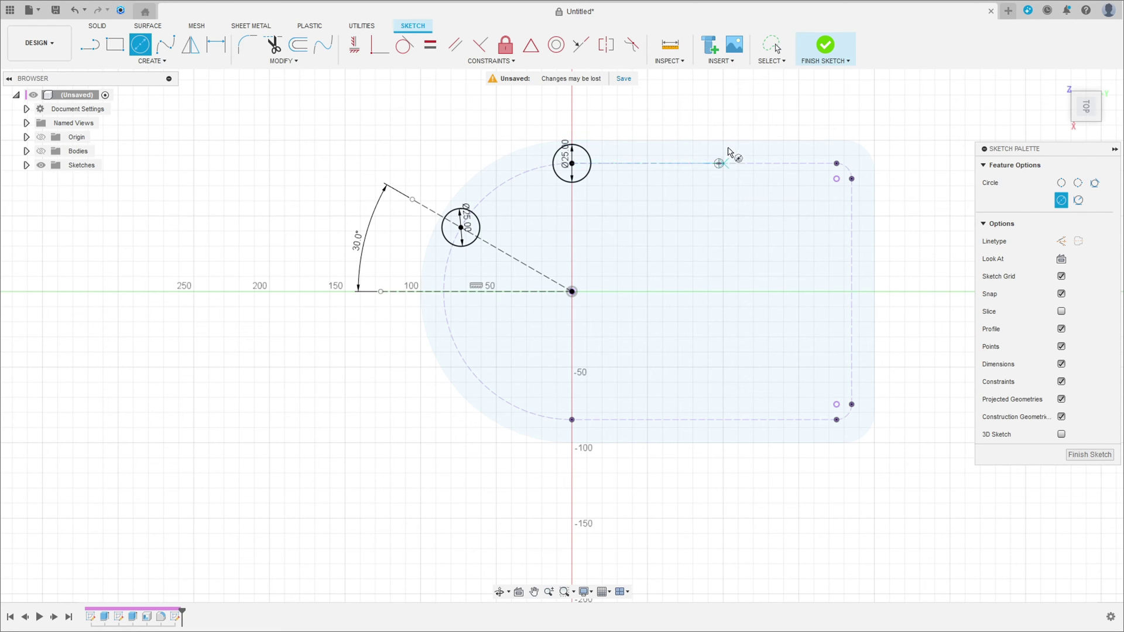
left_click(719, 164)
key("Tab")
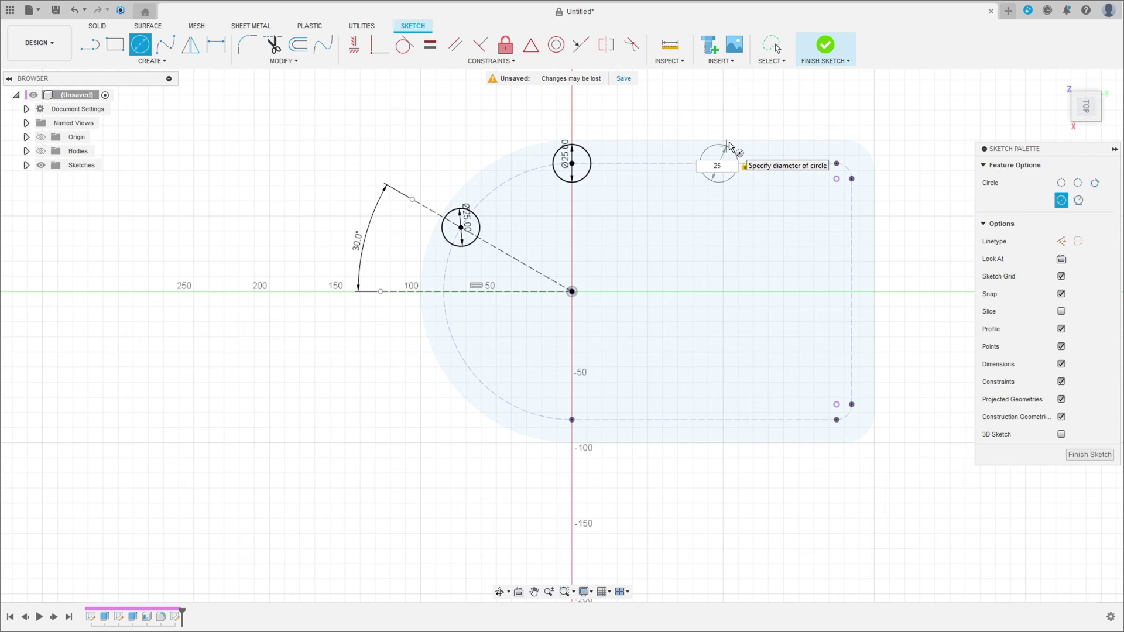
key("Return")
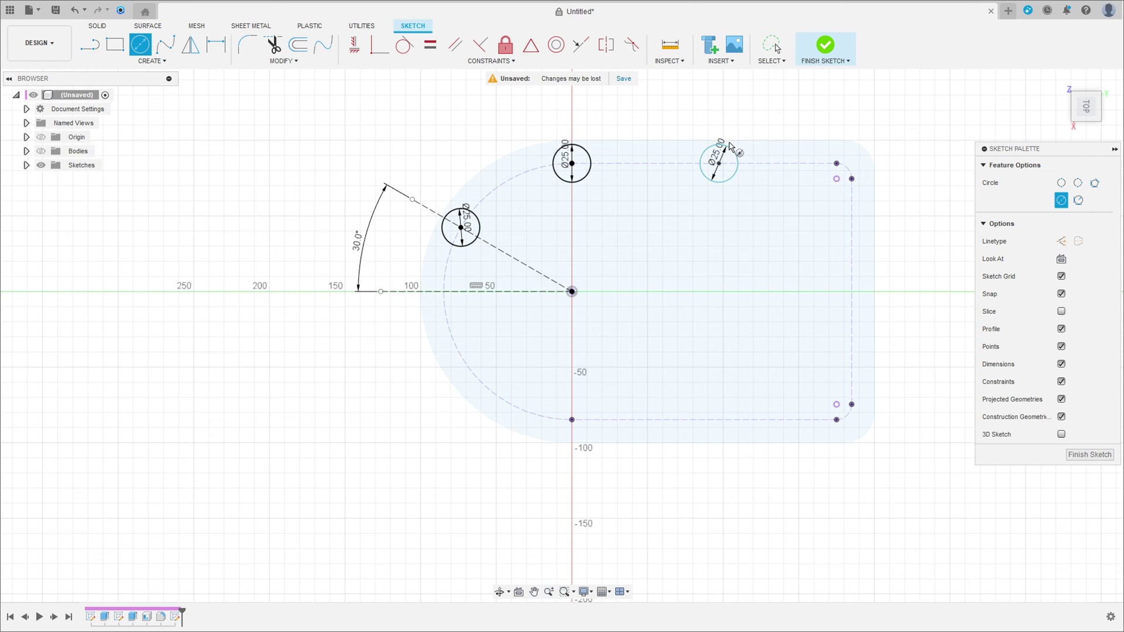
left_click(851, 233)
type("25")
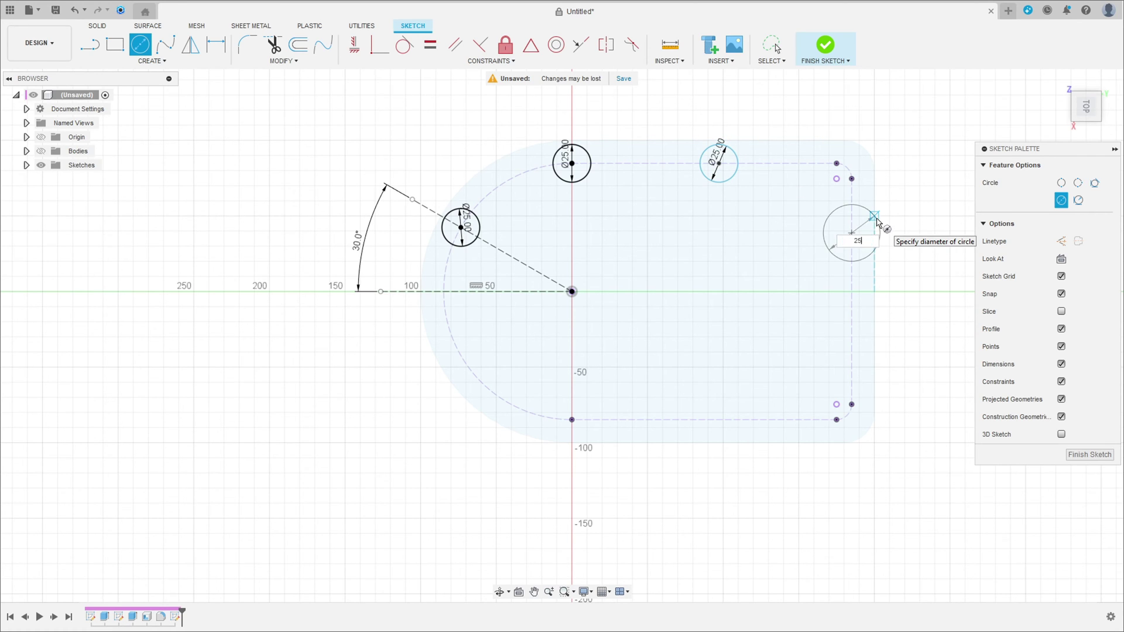
key("Return")
key("Escape")
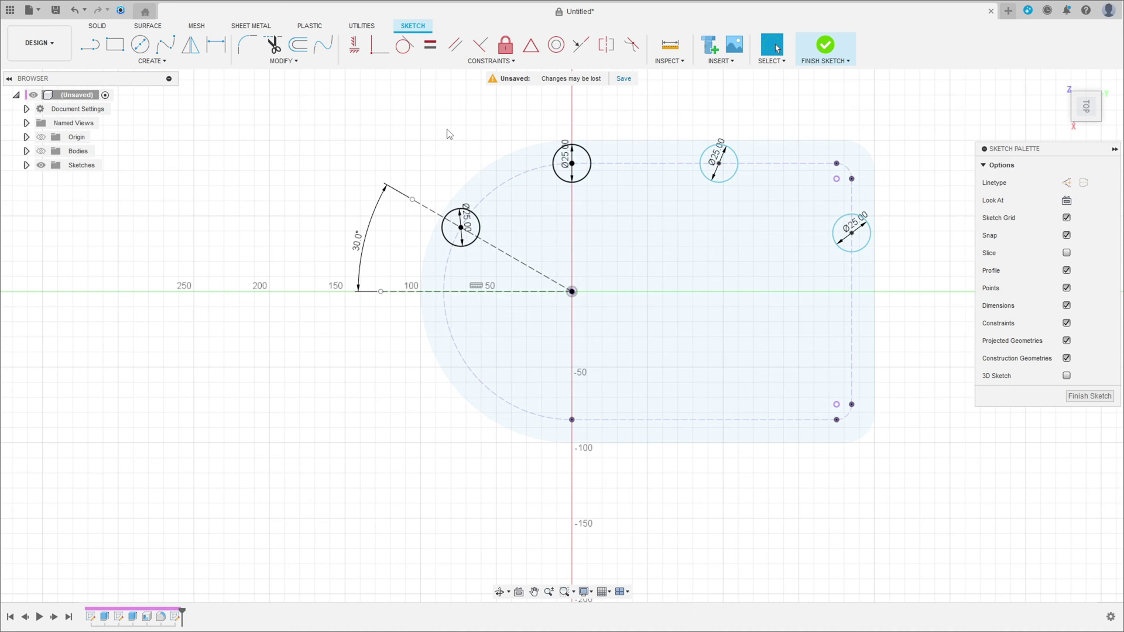
left_click(354, 45)
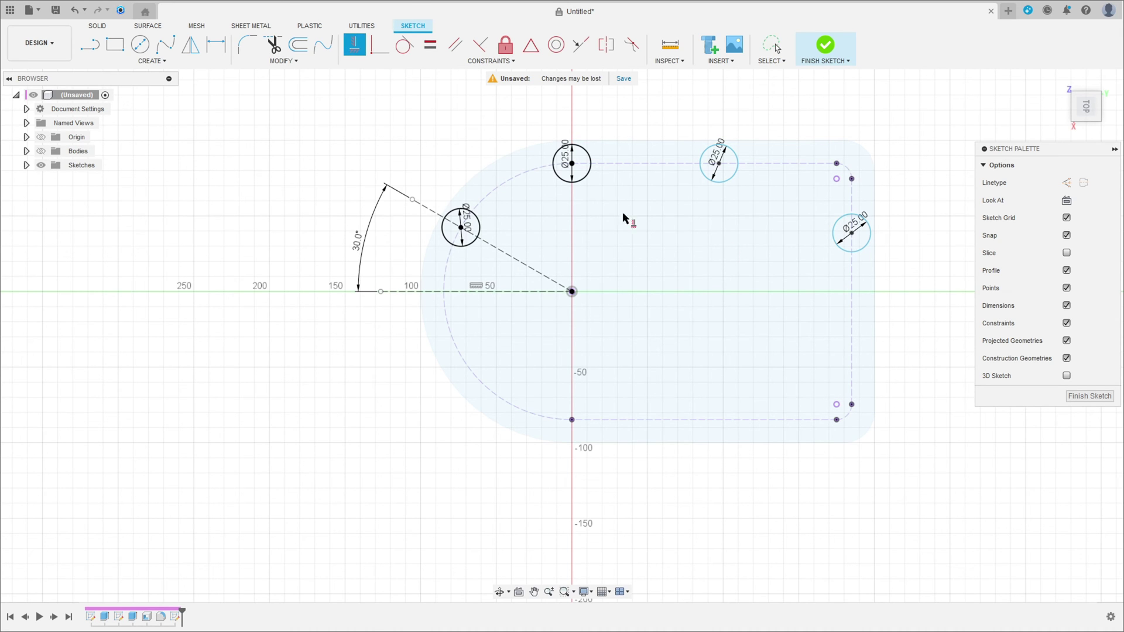
Make the circles horizontal and dimension the top two circle centres 110 mm apart
left_click(462, 230)
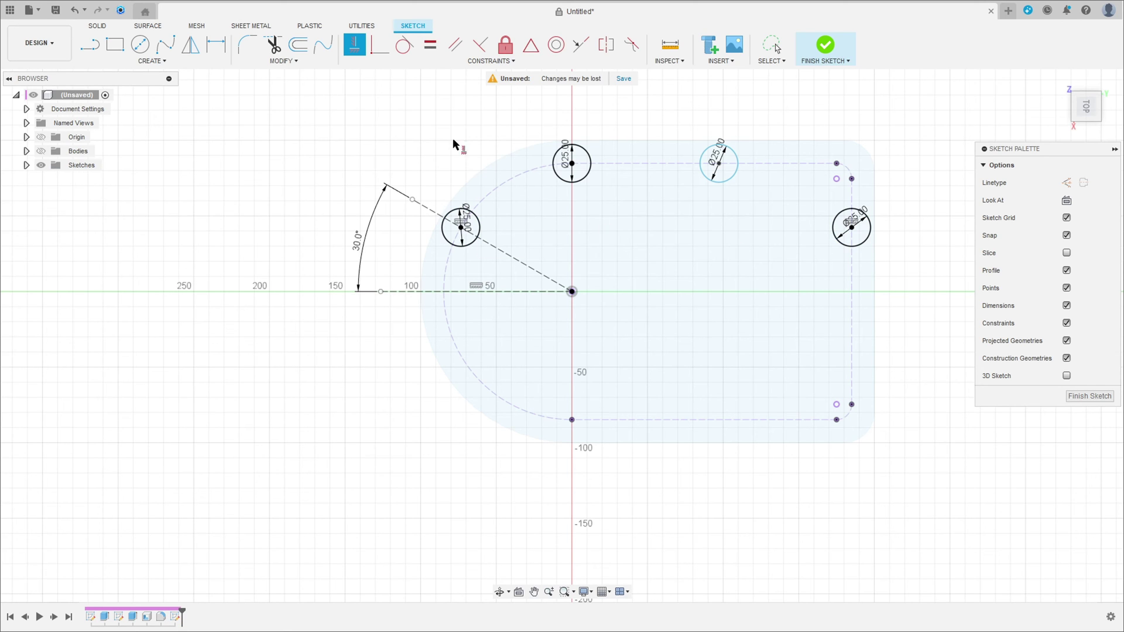
left_click(216, 45)
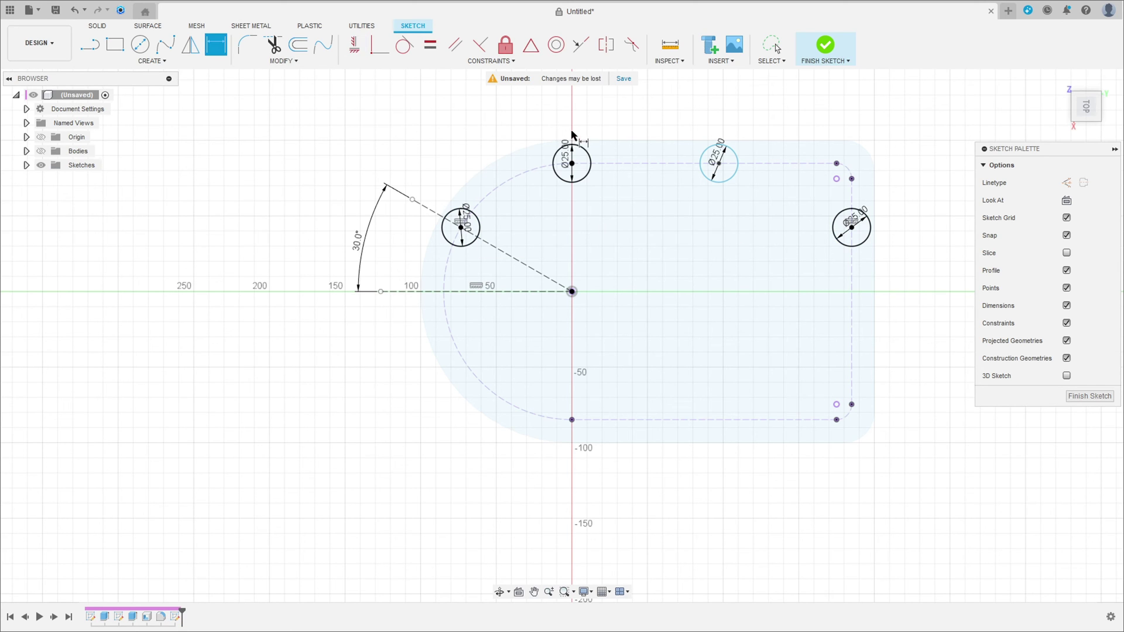
left_click(572, 163)
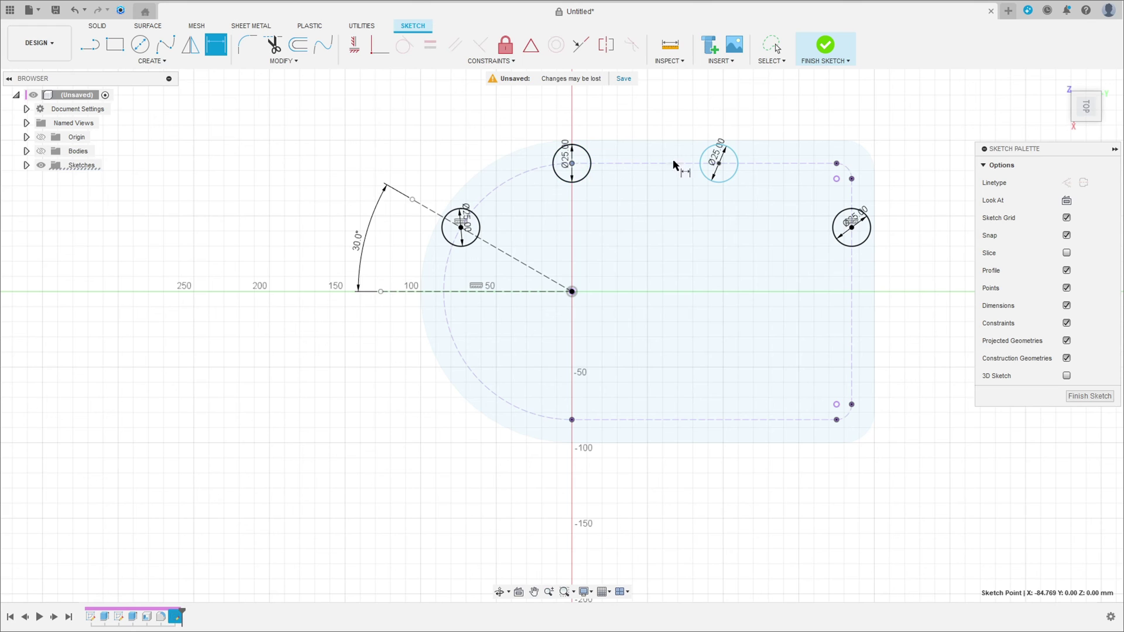
left_click(719, 164)
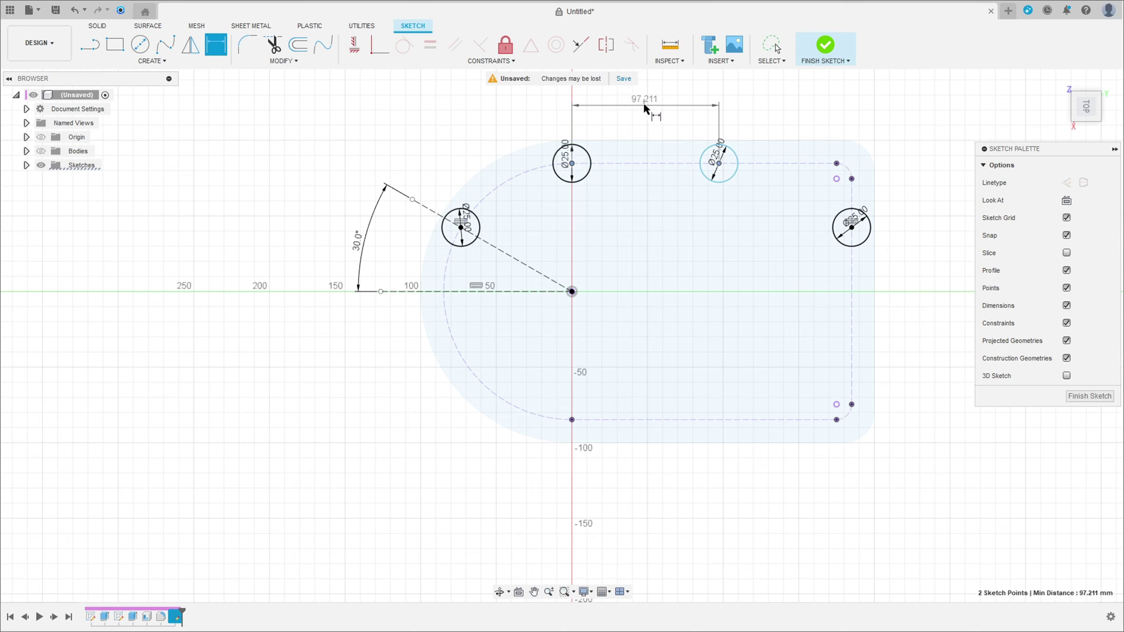
left_click(642, 106)
type("1")
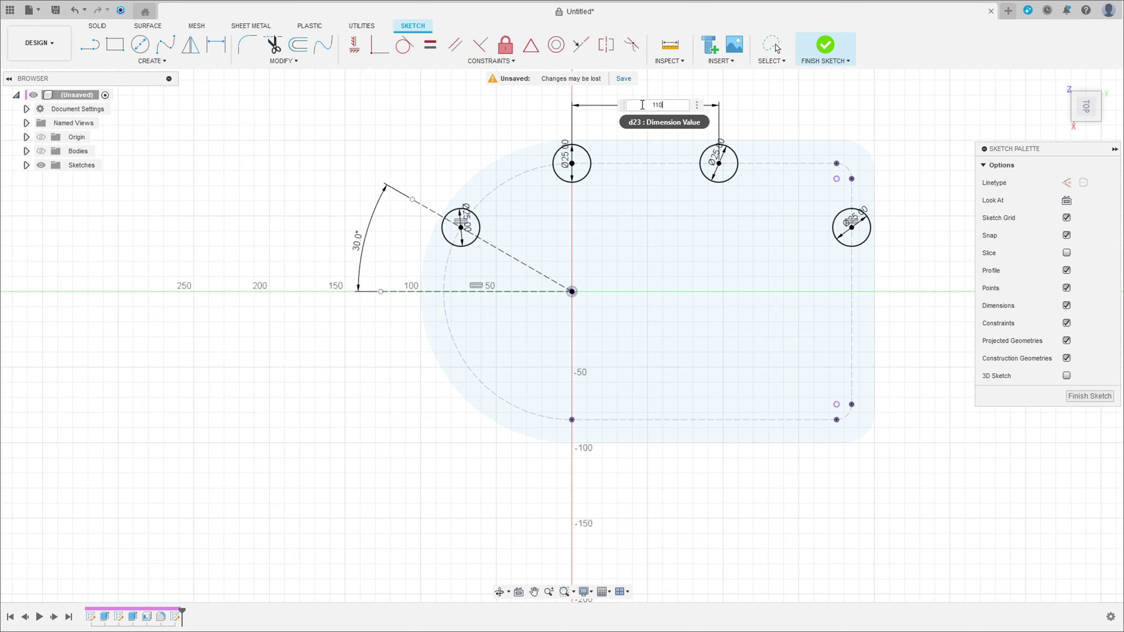
type("10")
key("Return")
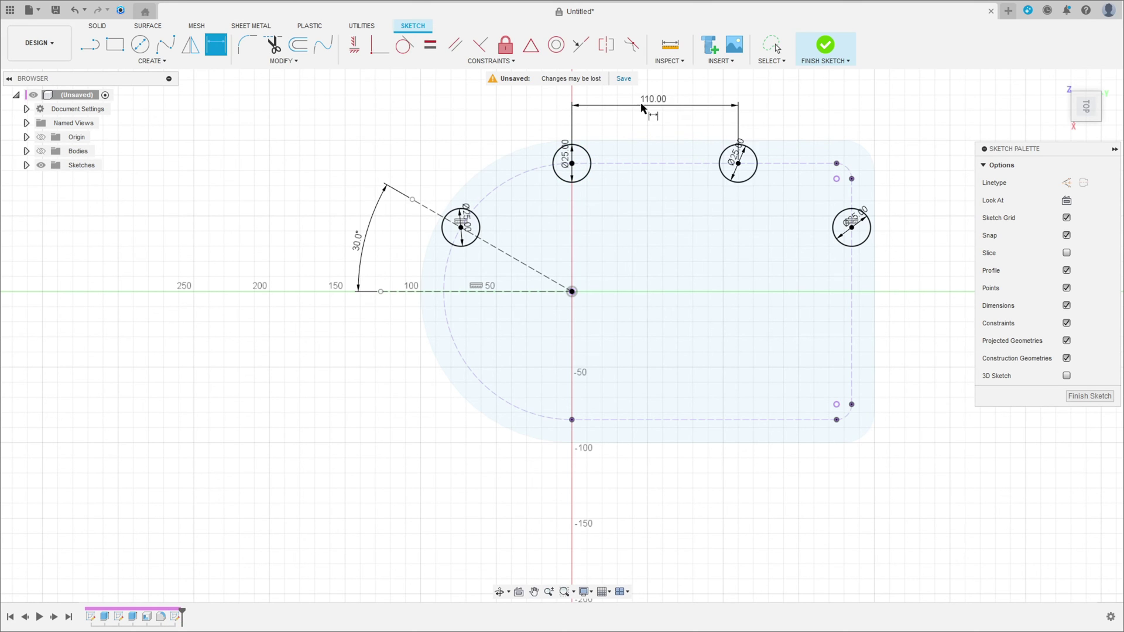
Mirror the four circles across the horizontal construction line, then finish the sketch
left_click(190, 43)
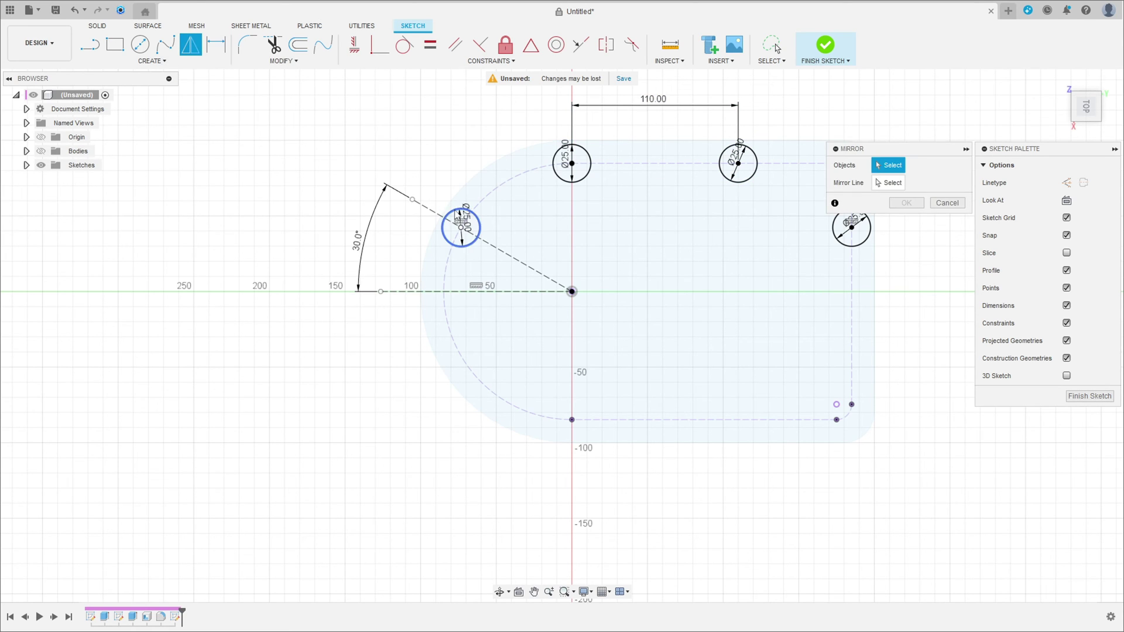
left_click(458, 212)
left_click(588, 179)
left_click(746, 180)
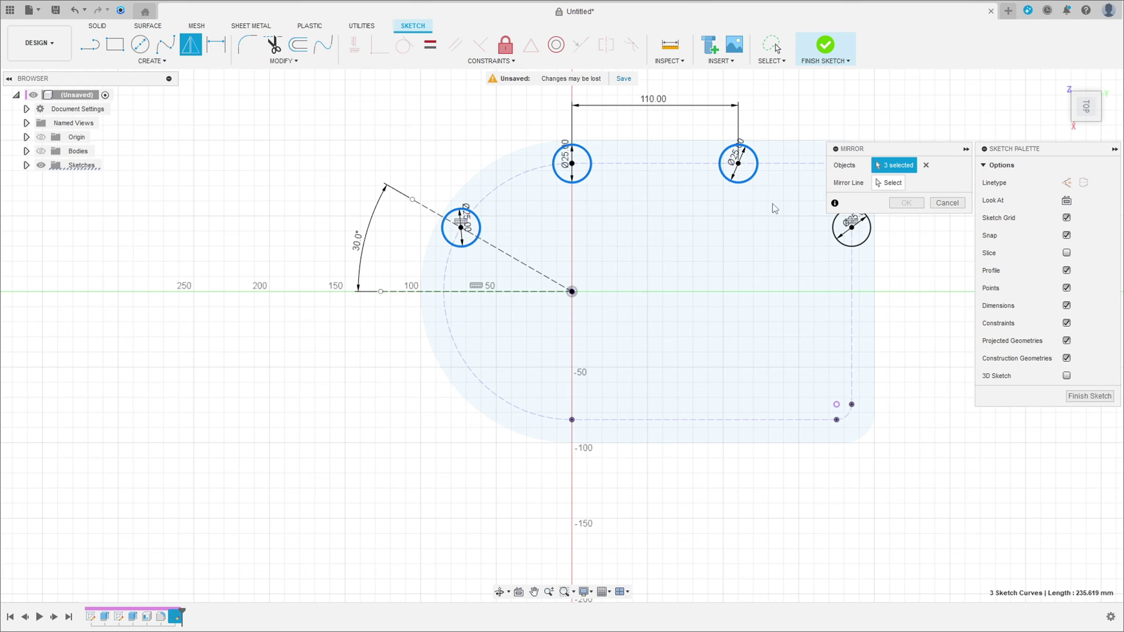
left_click(834, 234)
left_click(890, 182)
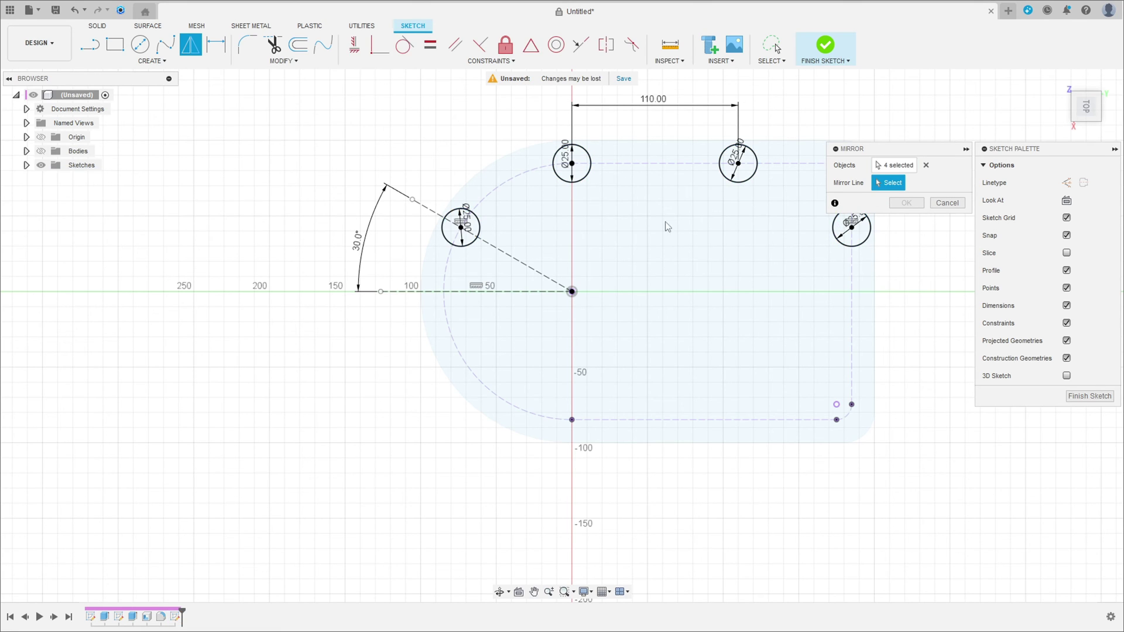
left_click(504, 292)
left_click(908, 204)
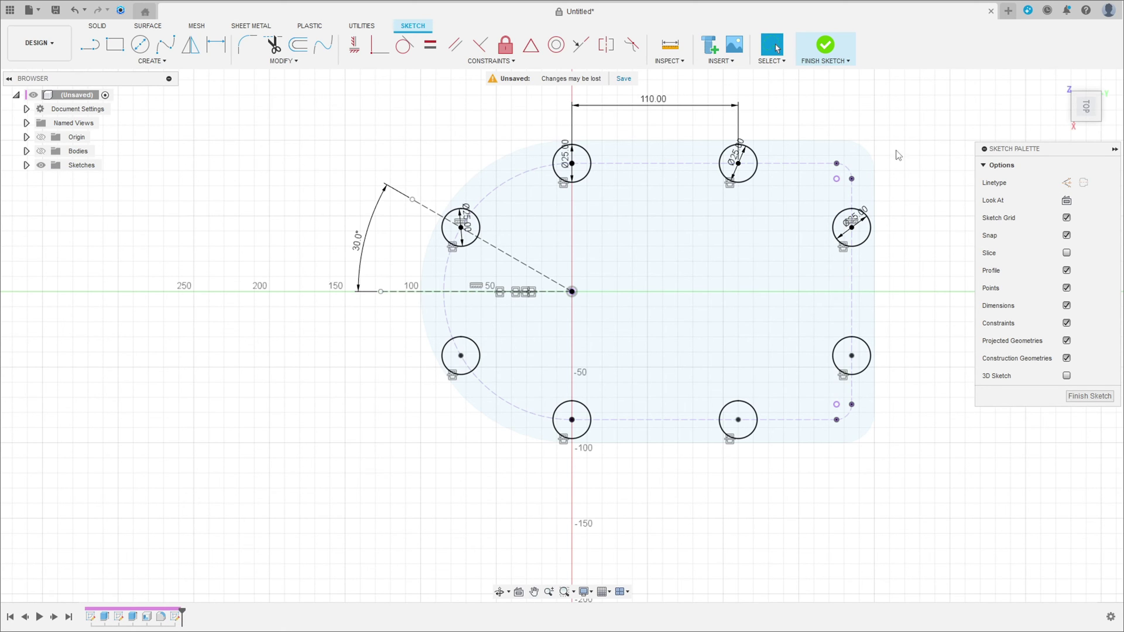
left_click(831, 59)
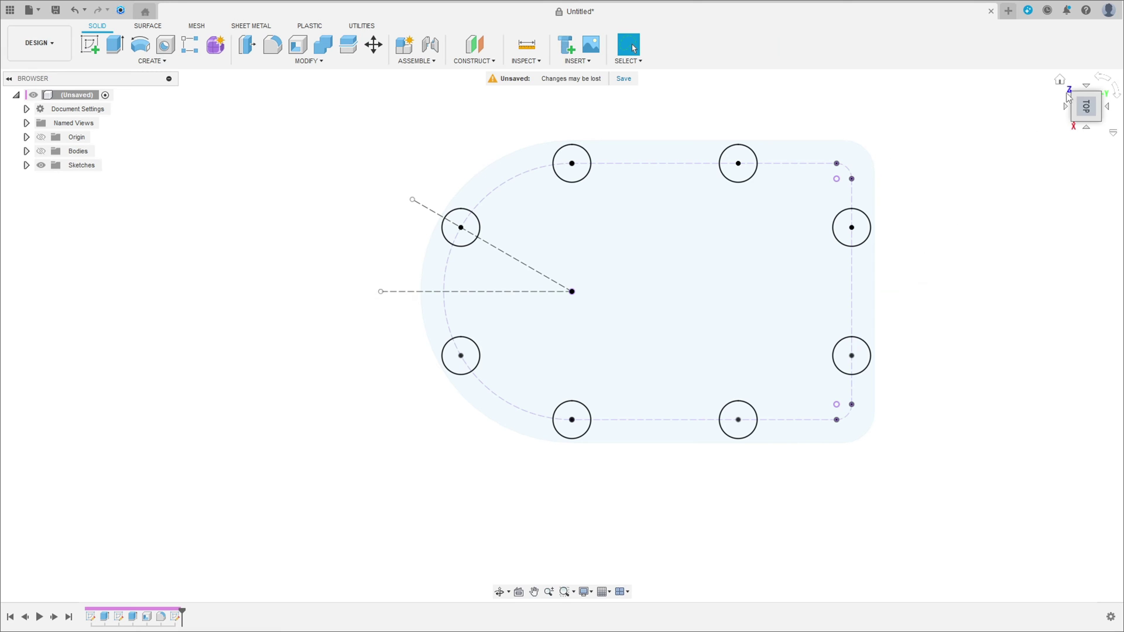
Show the solid body again and select all eight rim circle profiles for extrusion
left_click(1059, 80)
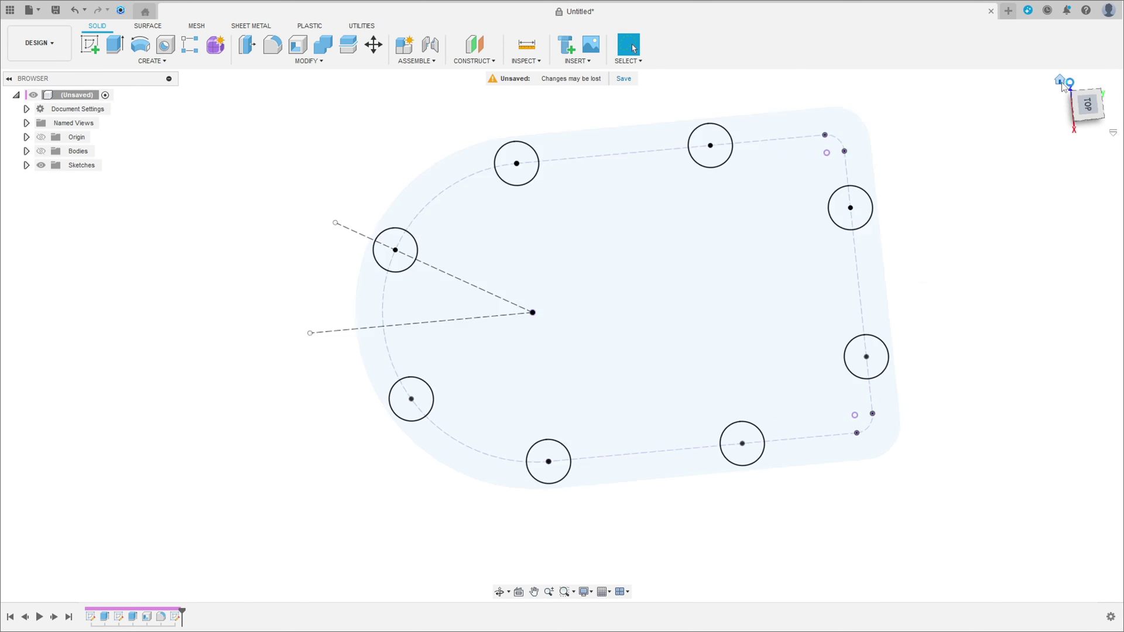
left_click(41, 151)
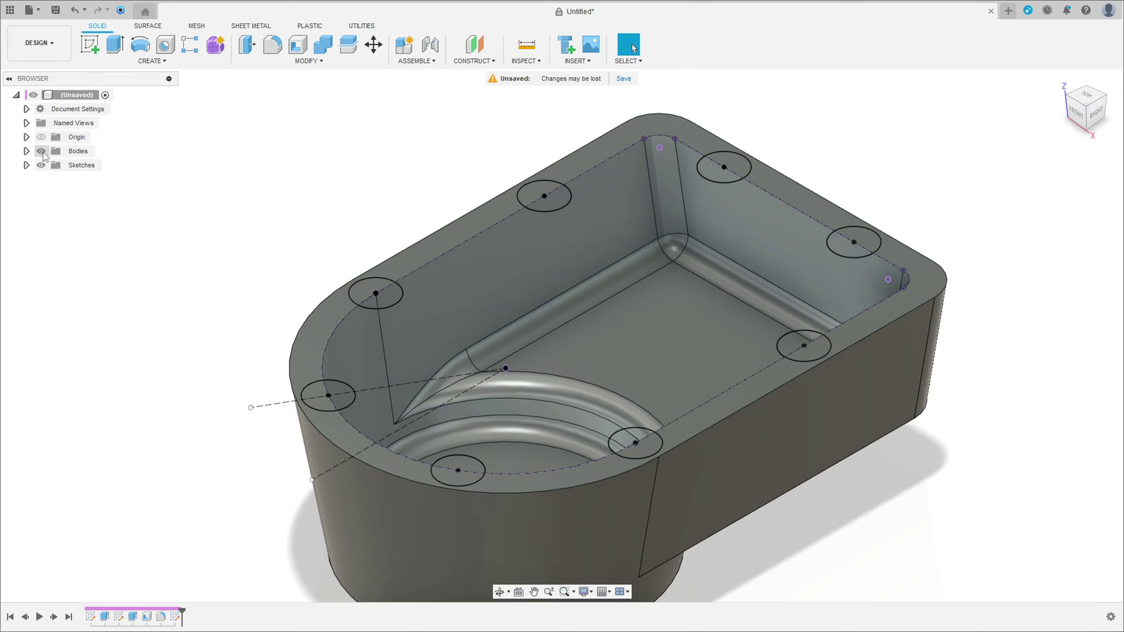
left_click(1060, 82)
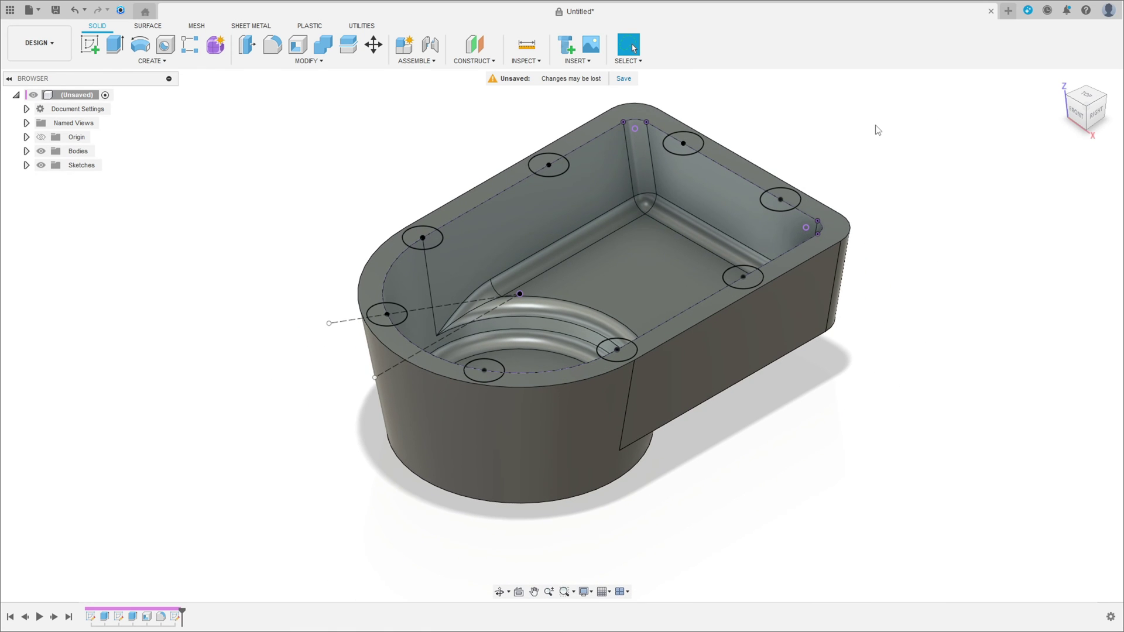
left_click(110, 42)
left_click(679, 146)
left_click(548, 165)
left_click(430, 240)
left_click(395, 315)
left_click(494, 370)
left_click(613, 350)
left_click(740, 274)
left_click(779, 200)
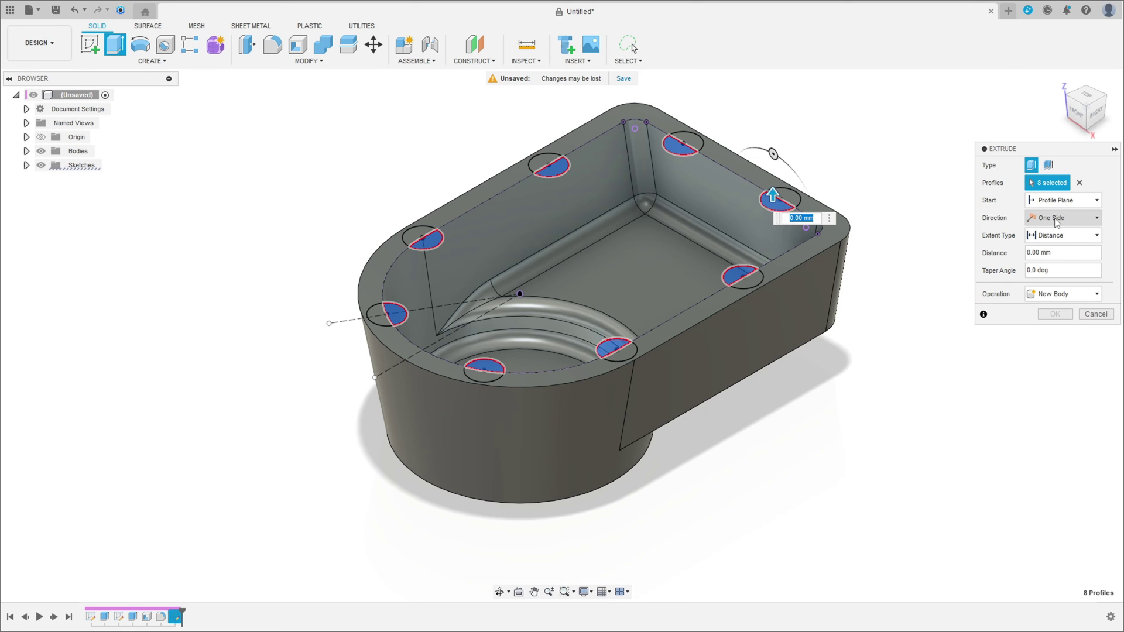
Extrude the circles to the bottom face as a Join, creating eight bosses
left_click(1049, 237)
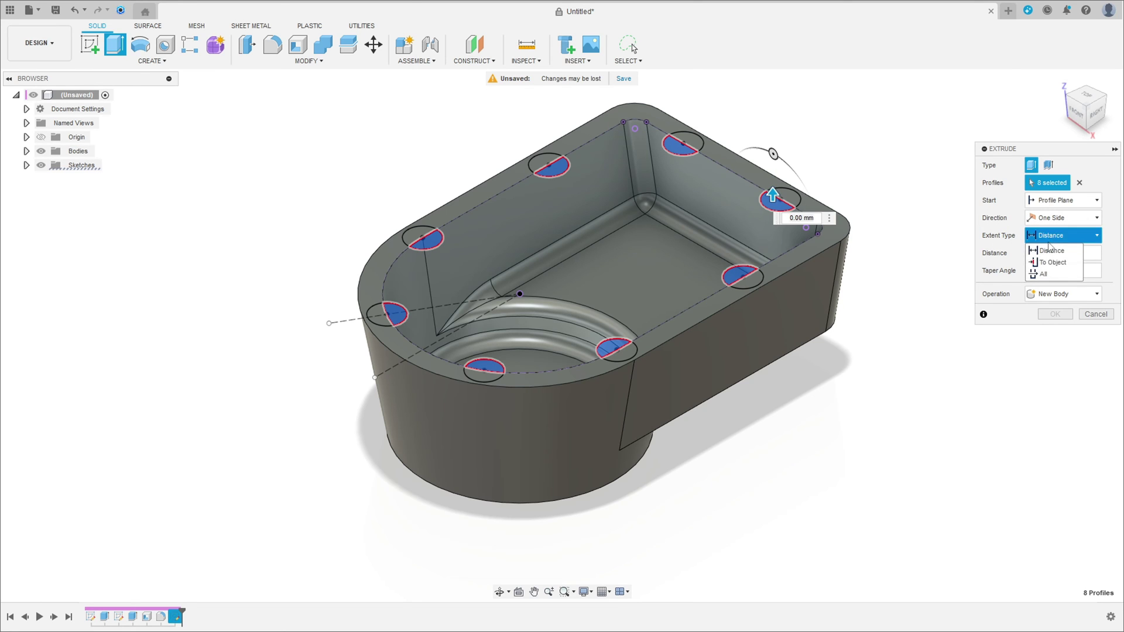
left_click(1053, 263)
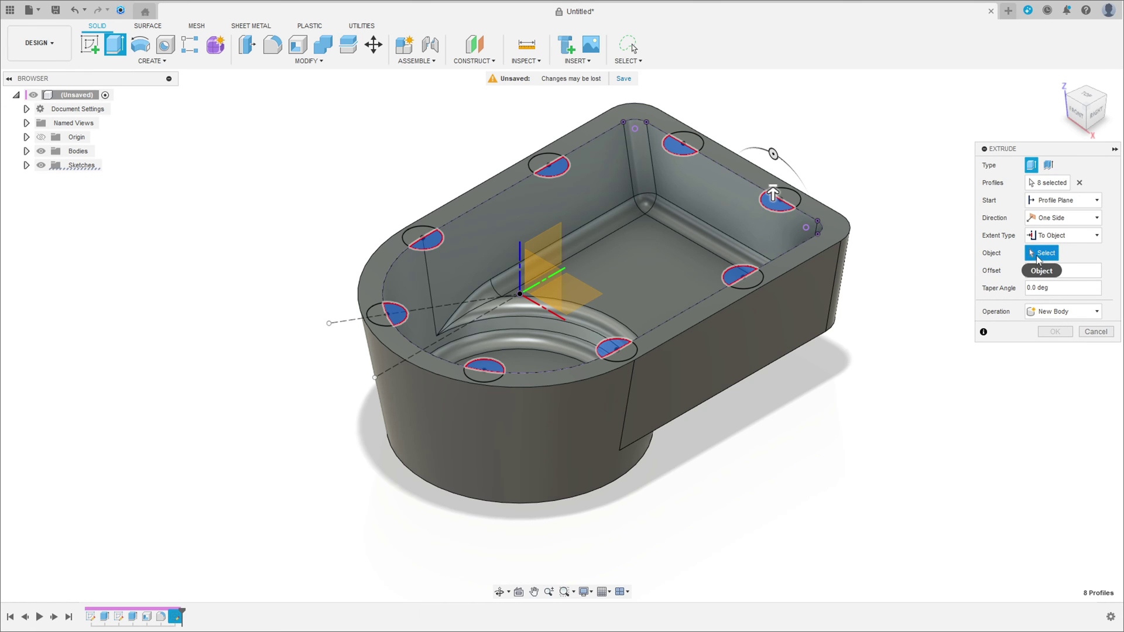
middle_click_drag(847, 357, 736, 364, "shift")
left_click(735, 364)
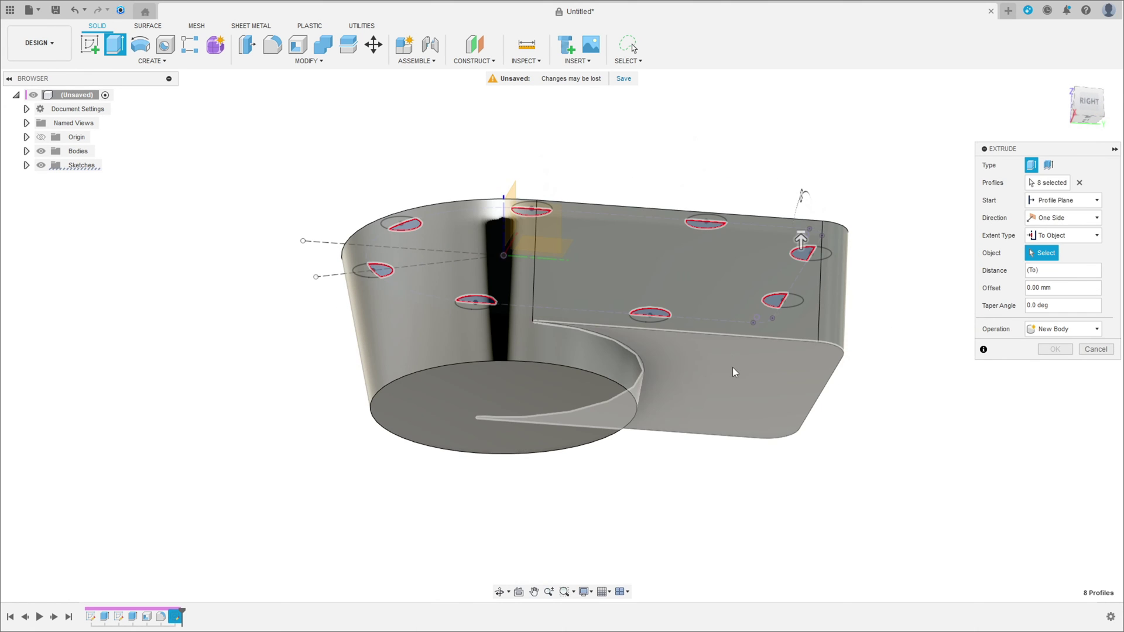
middle_click_drag(729, 199, 841, 252, "shift")
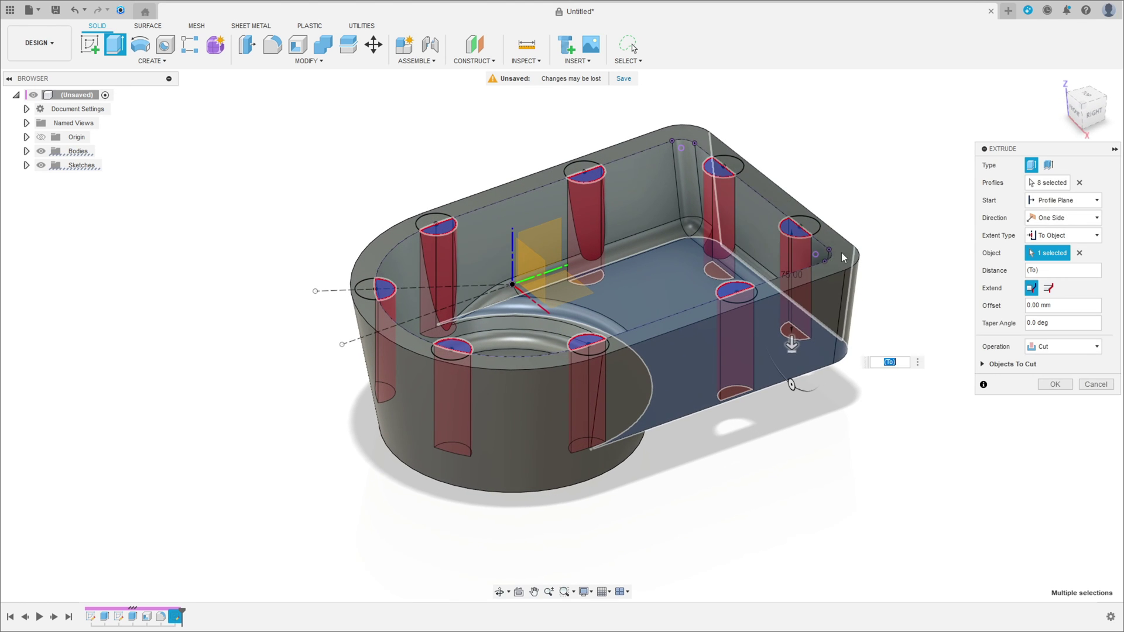
left_click(1048, 344)
left_click(1044, 363)
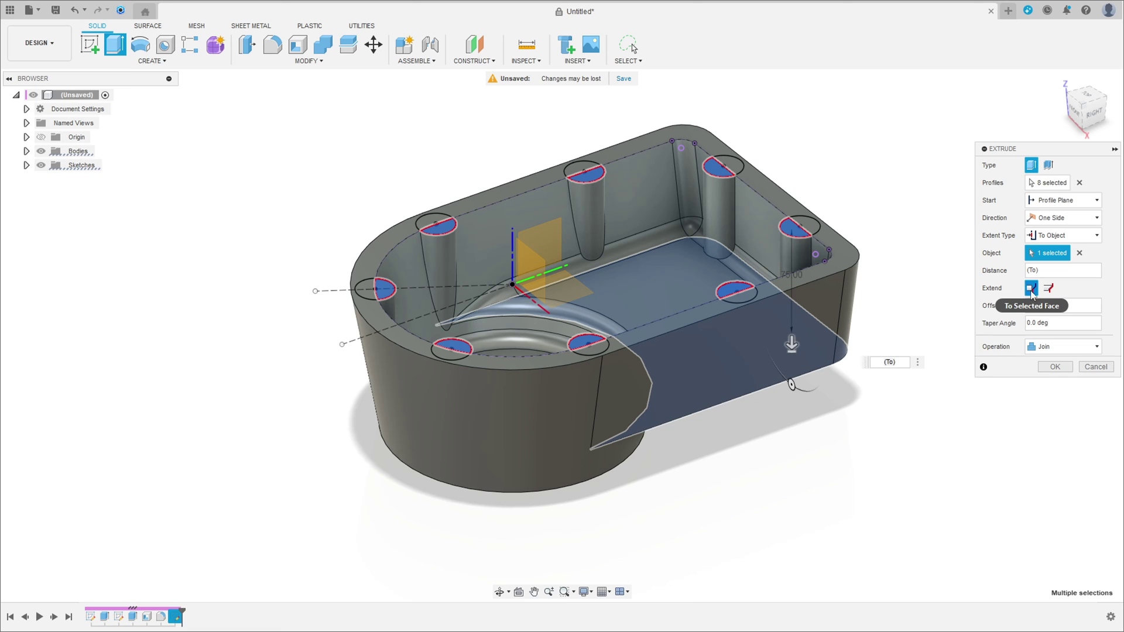
left_click(1055, 367)
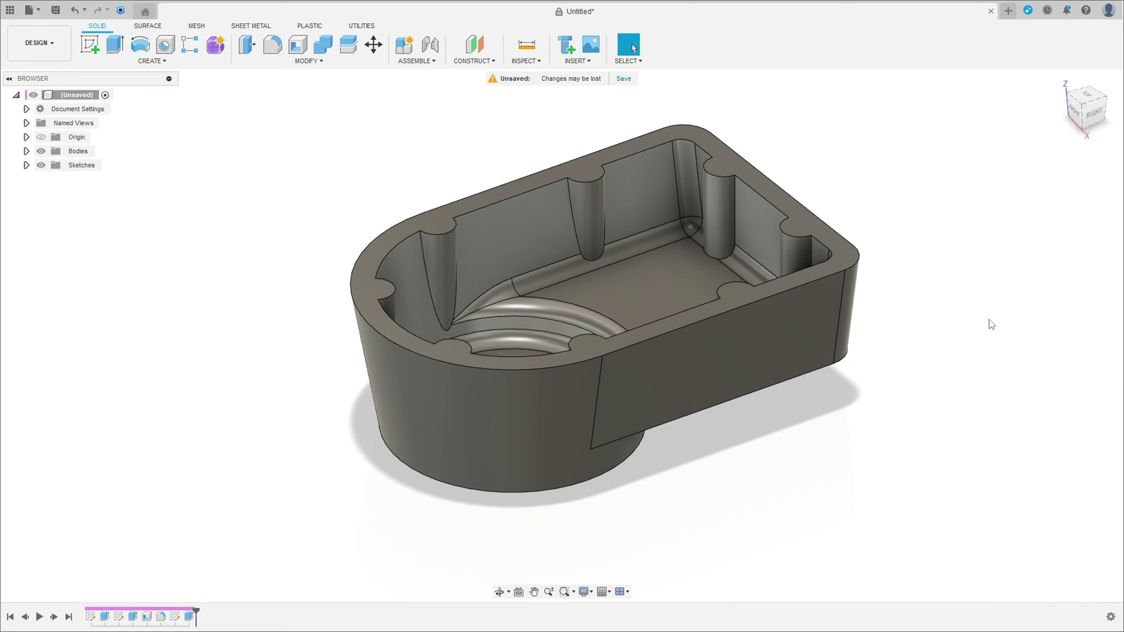
Shell the tray to 2.5 mm, removing the top face and the underside faces
mouse_move(870, 233)
middle_mouse_down("shift")
mouse_move(875, 254)
mouse_move(943, 233)
mouse_move(1012, 240)
mouse_move(860, 237)
middle_mouse_up("shift")
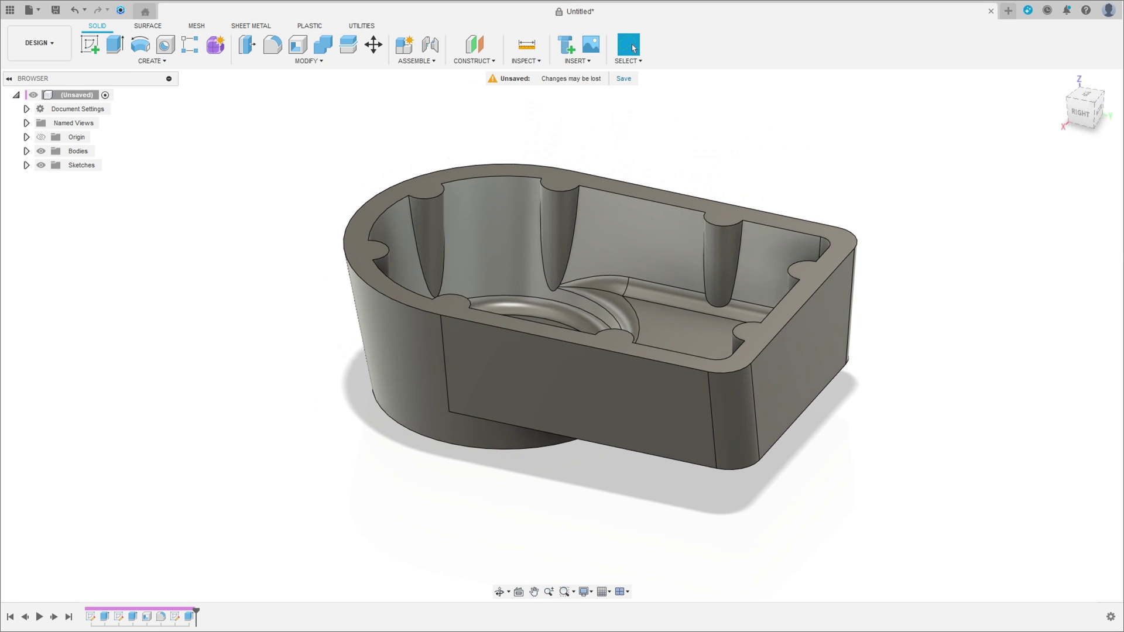
left_click(1059, 81)
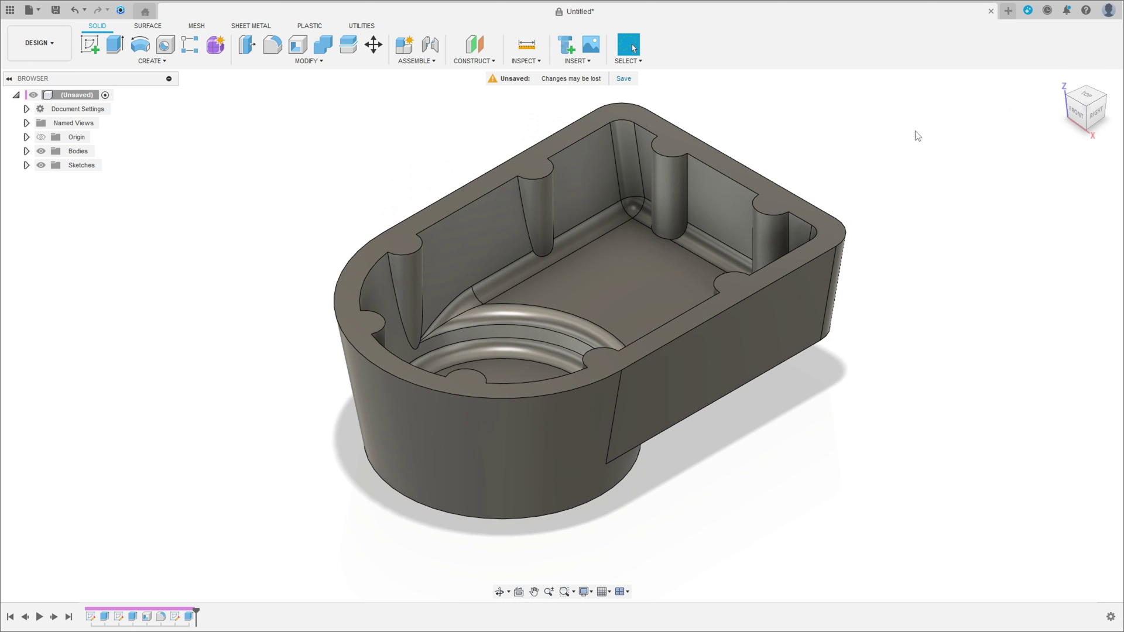
left_click(287, 61)
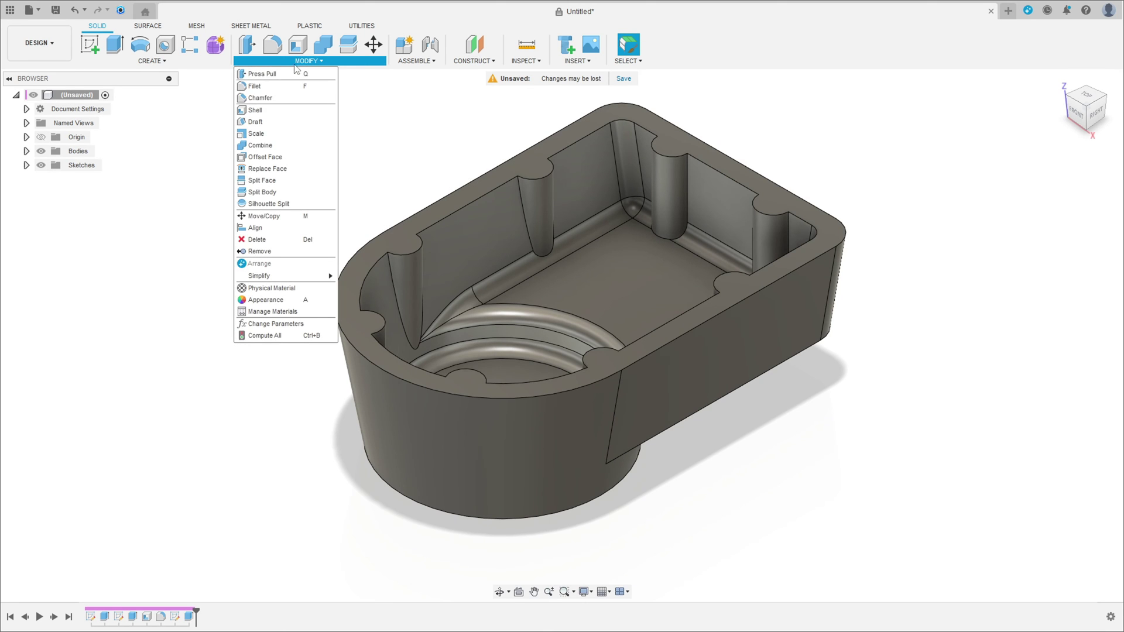
left_click(255, 110)
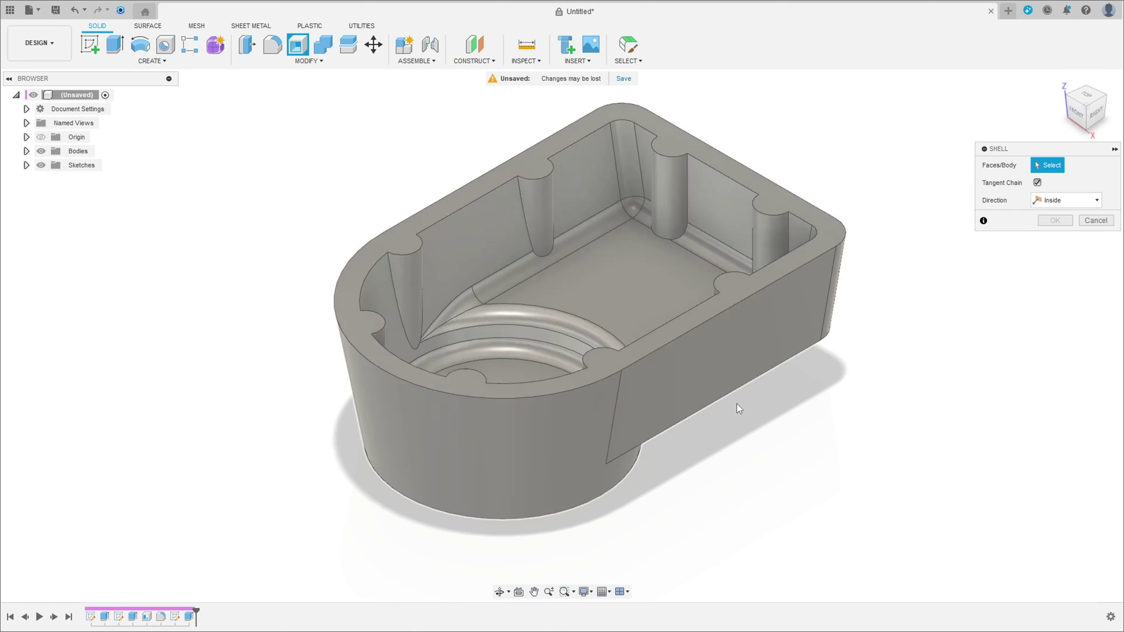
left_click(653, 390)
middle_click_drag(653, 390, 669, 305, "shift")
left_click(653, 323)
left_click(508, 373)
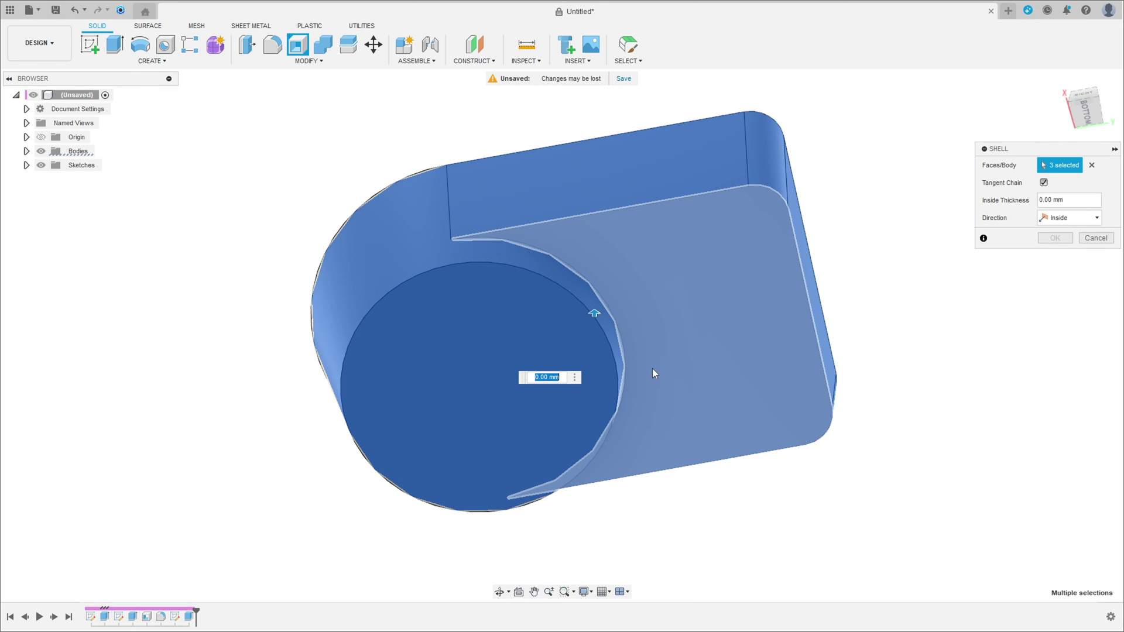
type("2,5")
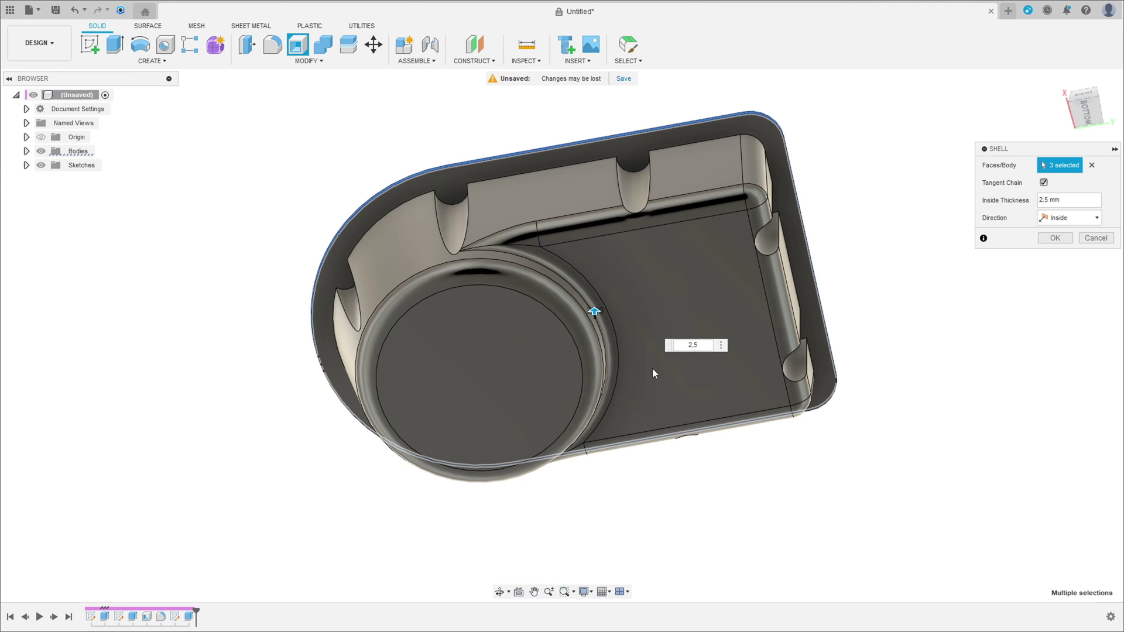
key("Return")
middle_click_drag(634, 353, 1048, 105, "shift")
left_click(1060, 82)
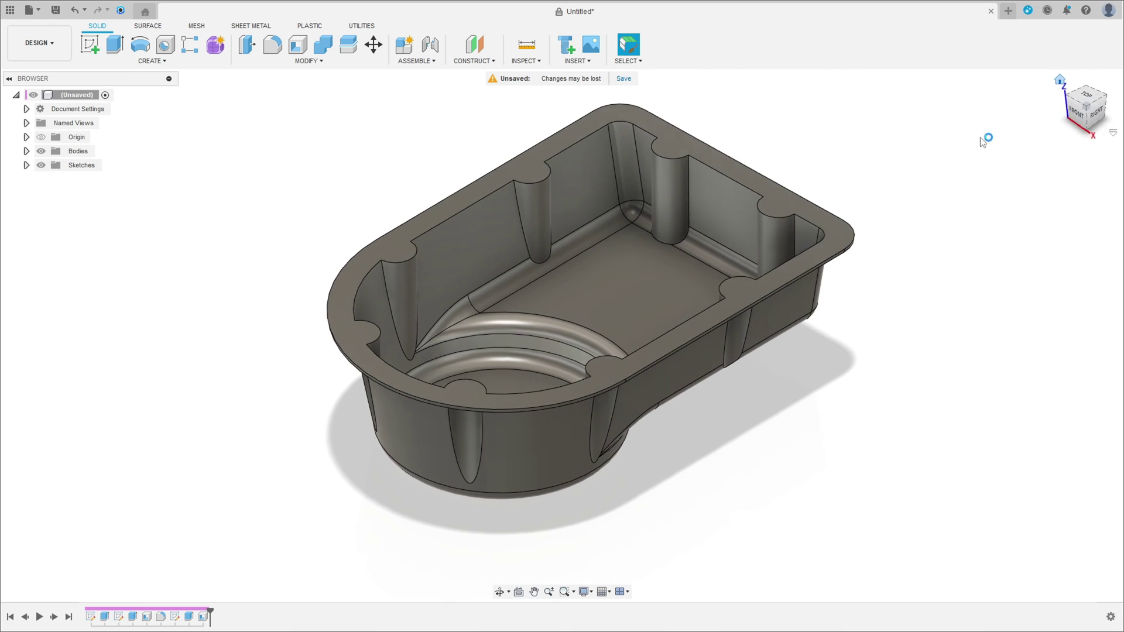
On the top rim face, sketch points at the boss centres and finish the sketch
left_click(89, 44)
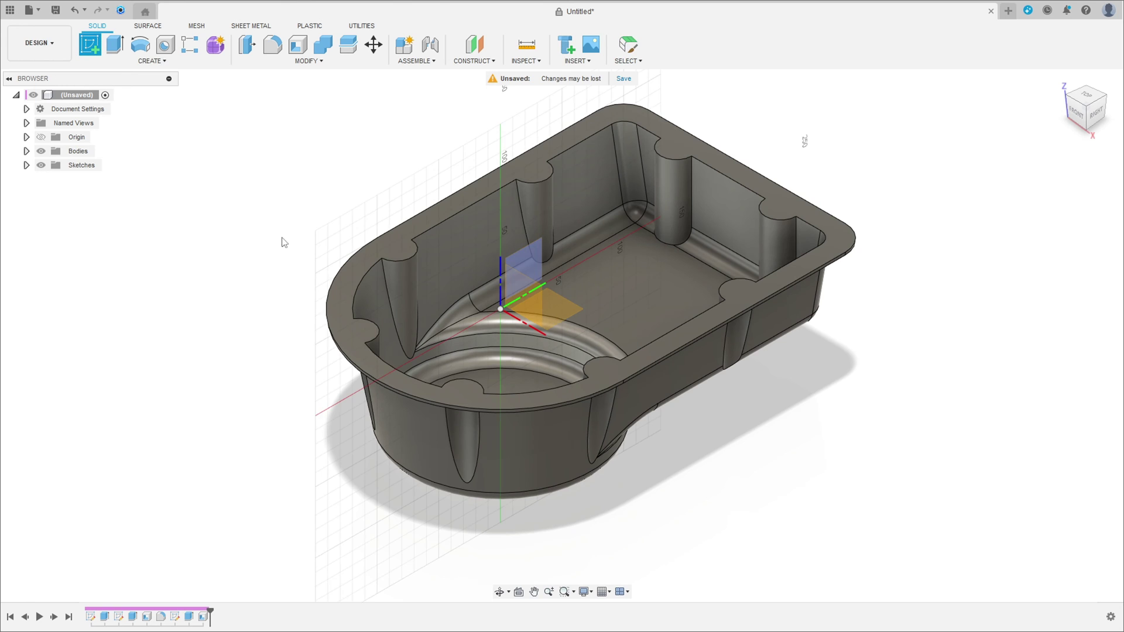
left_click(352, 268)
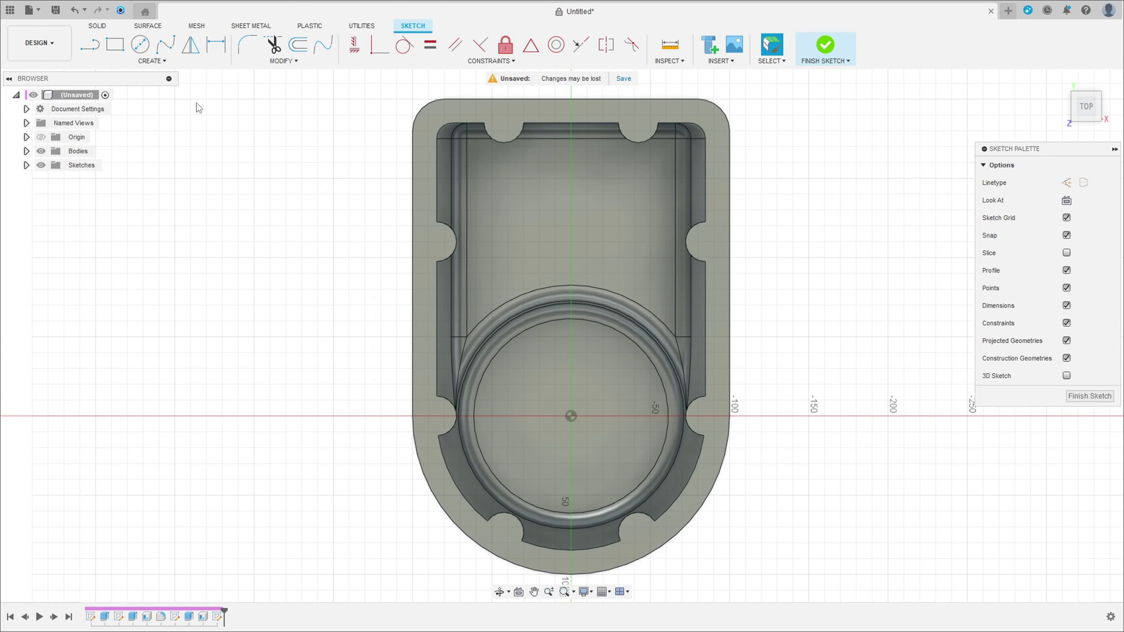
left_click(152, 60)
left_click(106, 179)
left_click(504, 124)
left_click(706, 242)
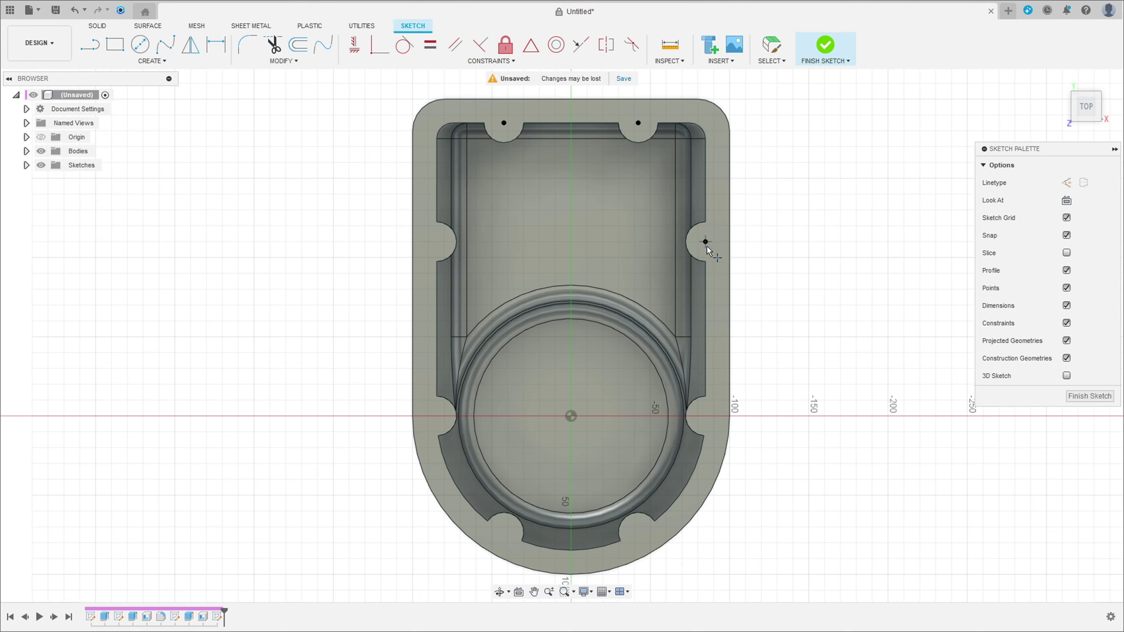
left_click(706, 416)
left_click(437, 415)
left_click(825, 46)
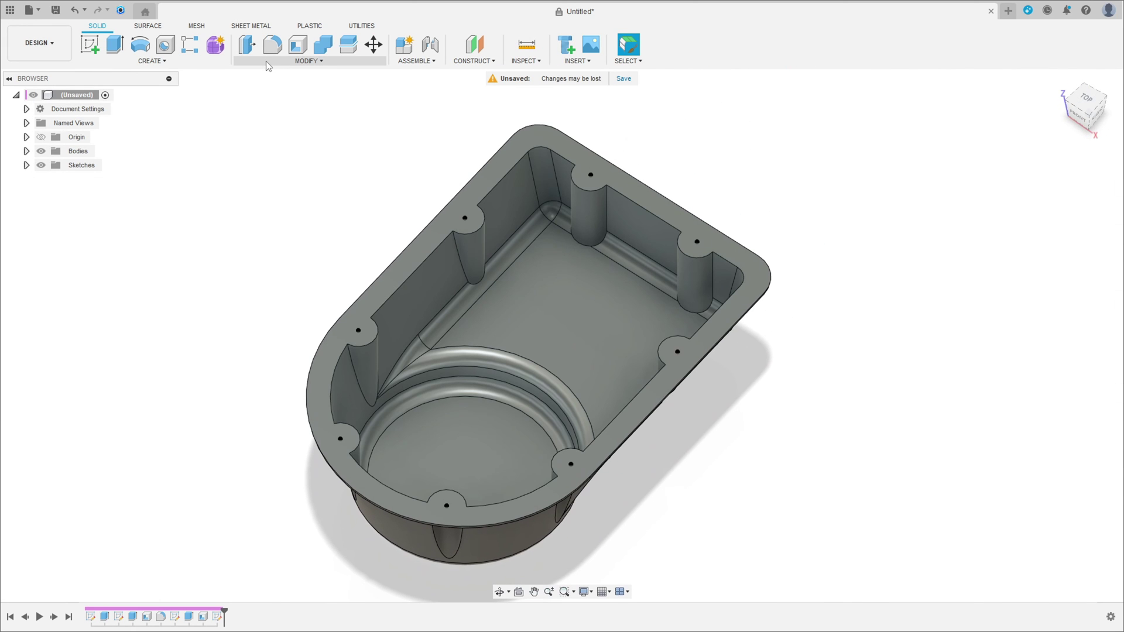
left_click(152, 61)
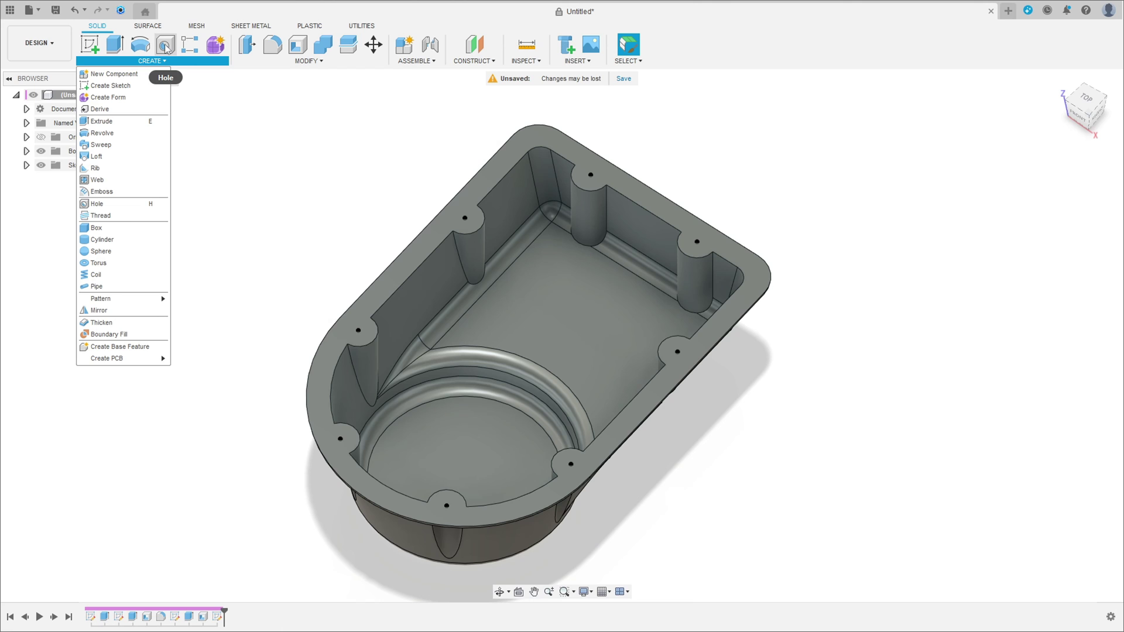
Start a multi-point hole at the first boss point with 11 mm diameter, extent All
left_click(103, 204)
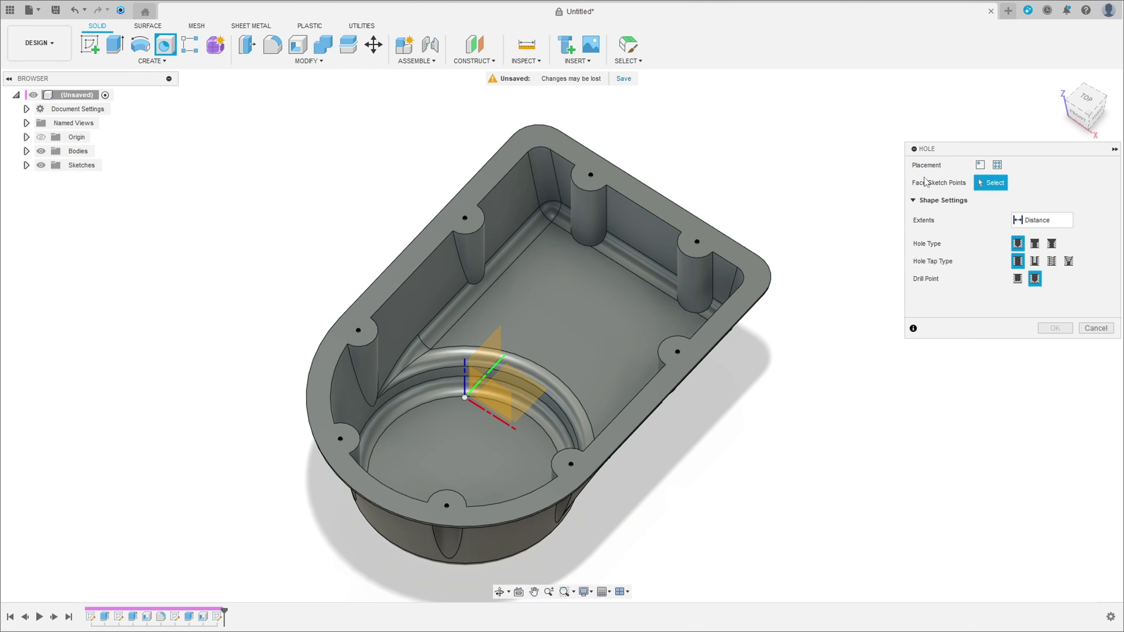
left_click(996, 165)
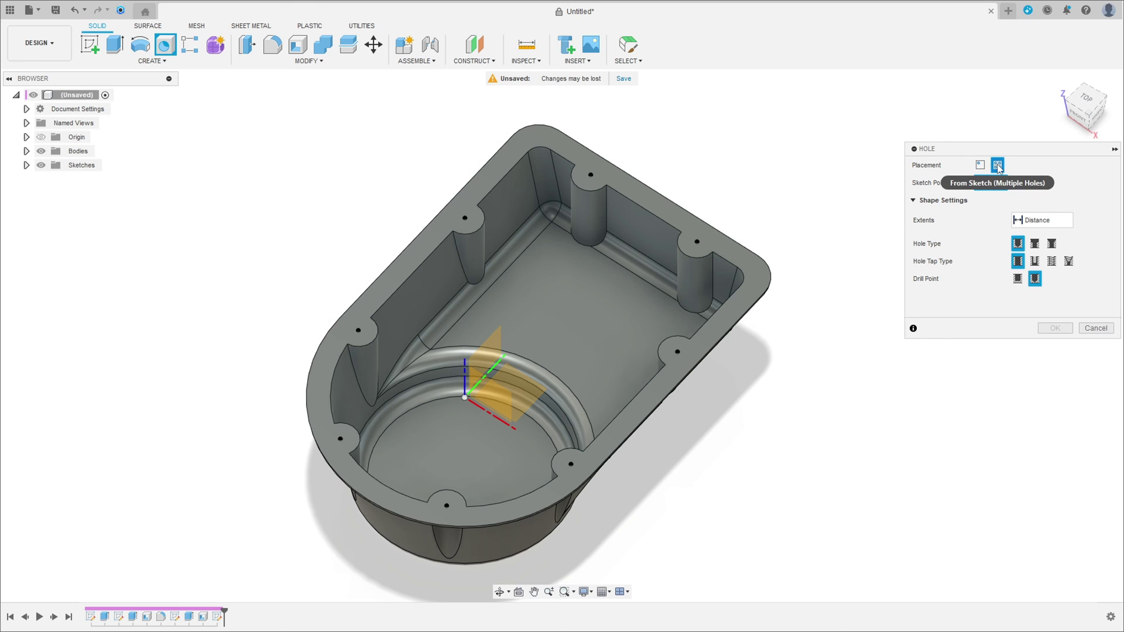
left_click(696, 242)
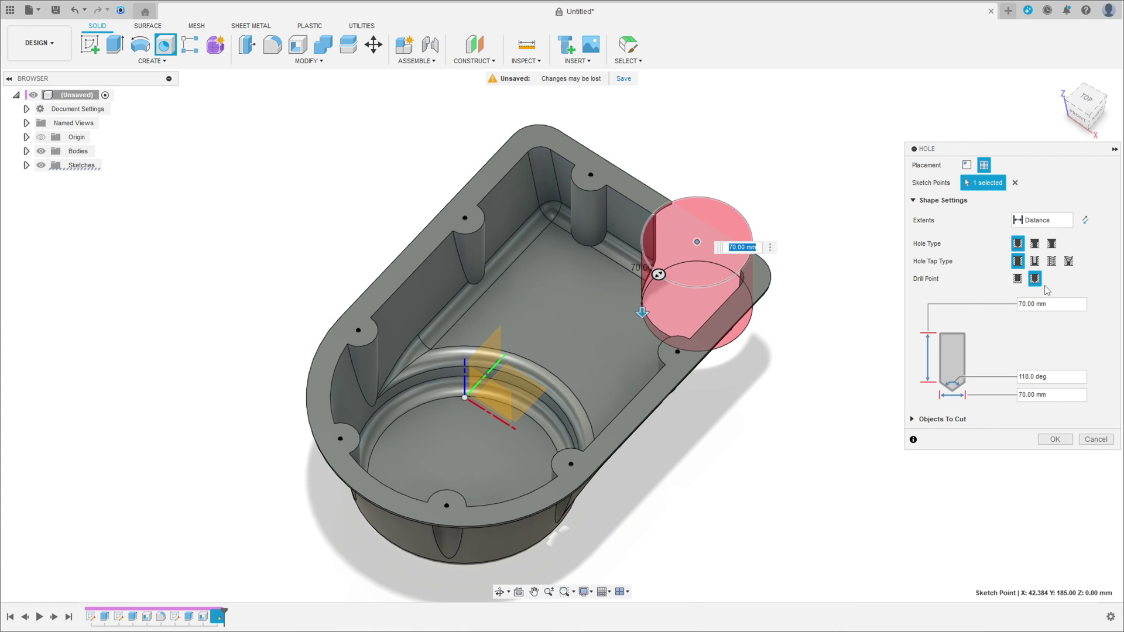
left_click(1035, 396)
type("11")
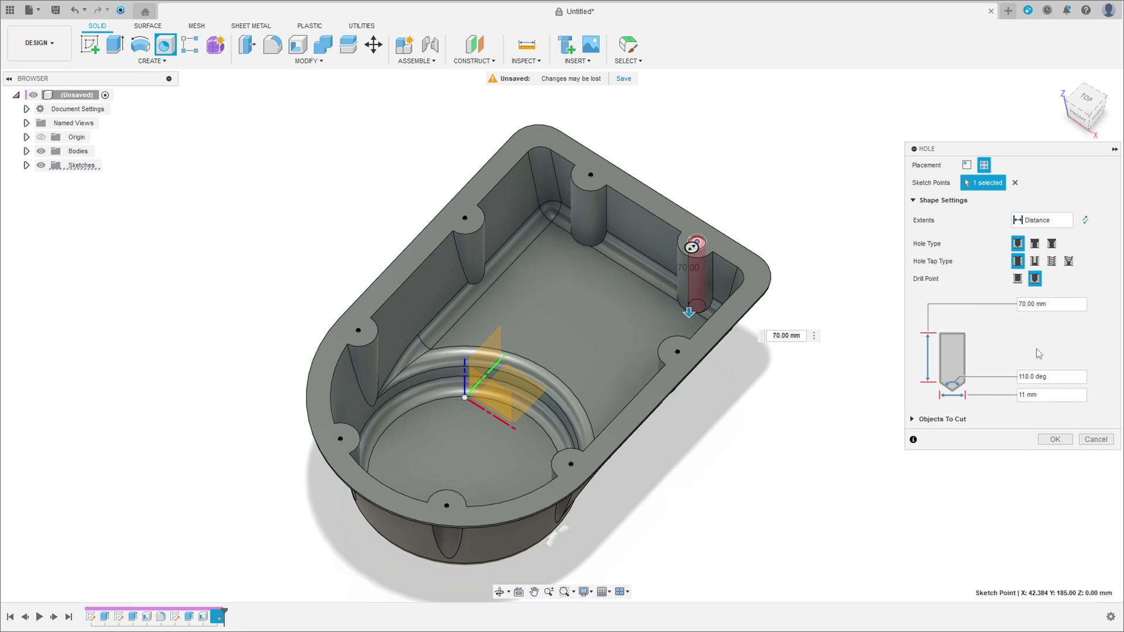
left_click(1042, 220)
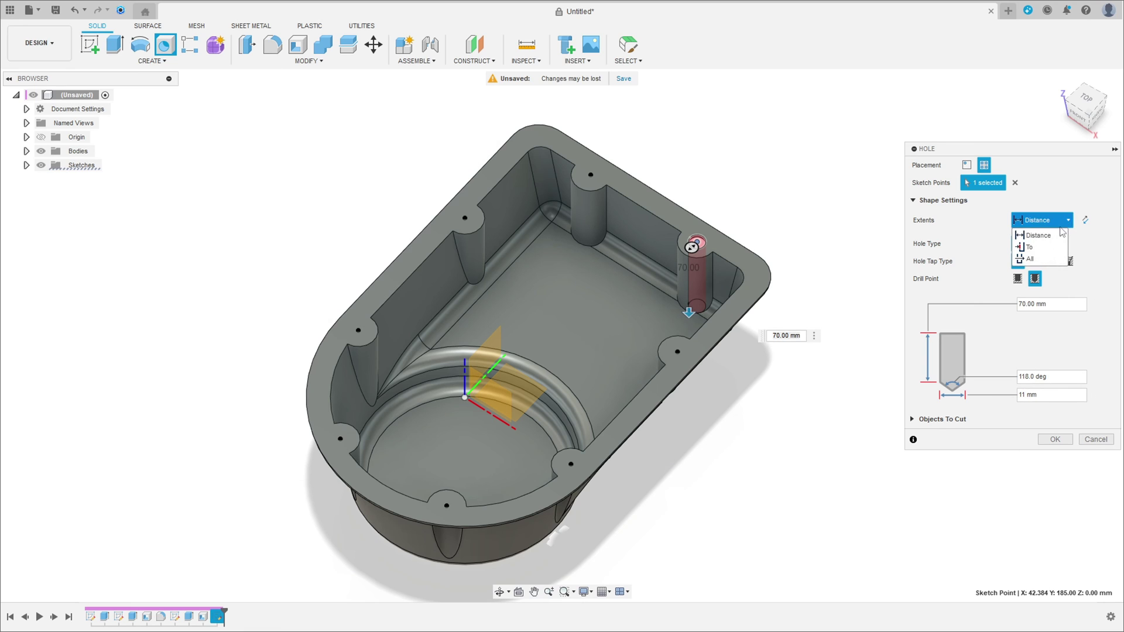
left_click(1047, 259)
Add the remaining seven boss points and create the eight through holes
mouse_move(822, 270)
middle_mouse_down("shift")
mouse_move(687, 186)
mouse_move(732, 233)
mouse_move(806, 272)
middle_mouse_up("shift")
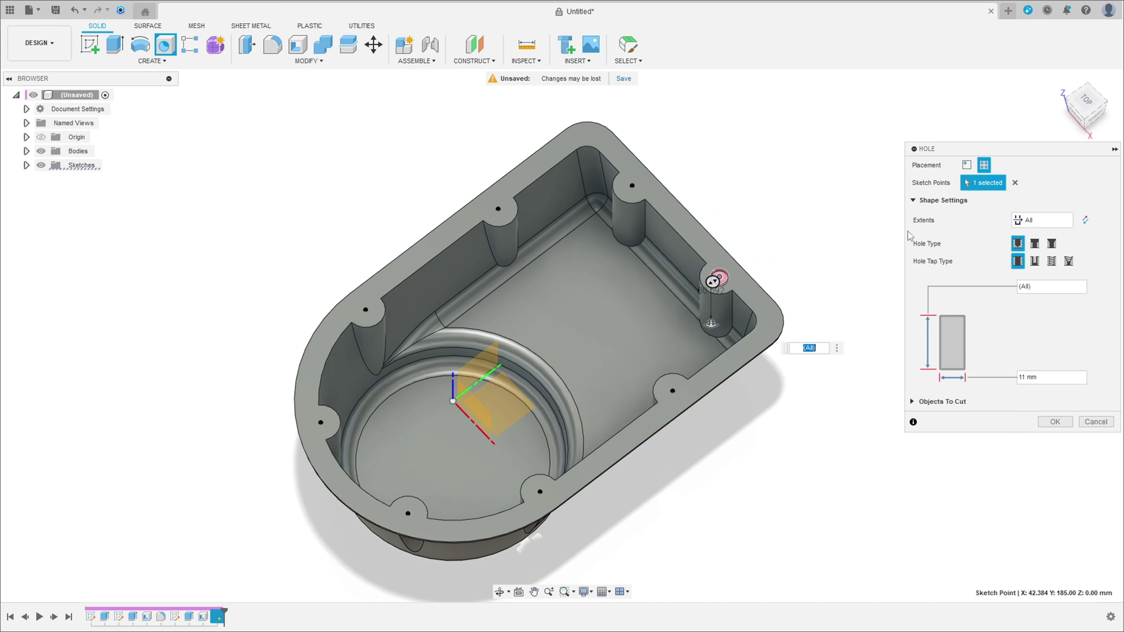
left_click(632, 187)
left_click(366, 308)
left_click(321, 421)
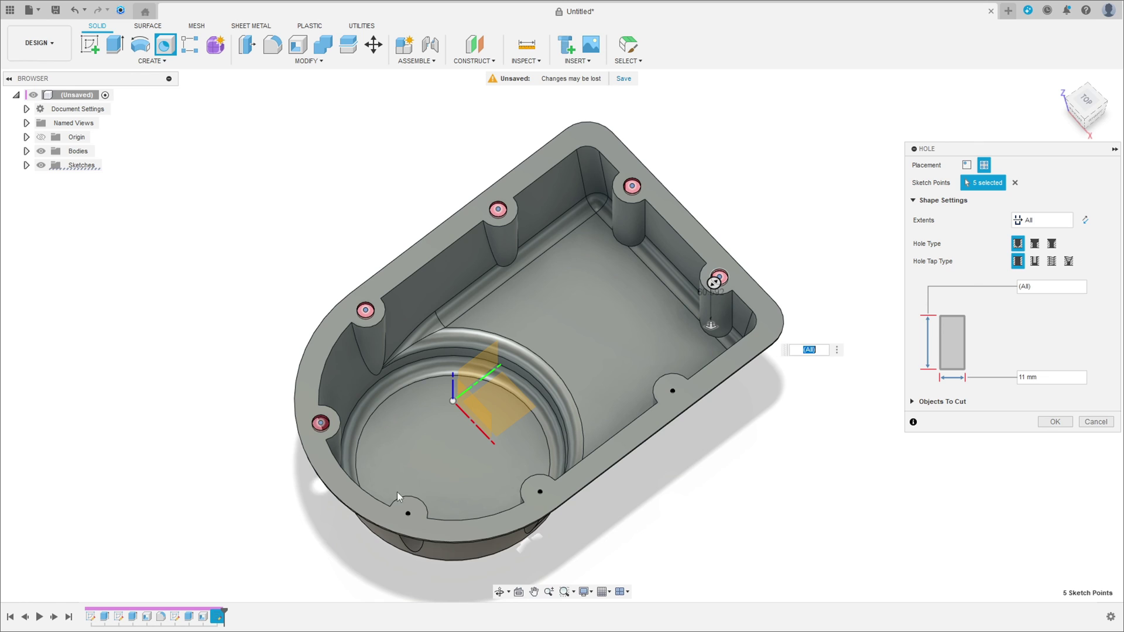
left_click(407, 513)
left_click(540, 492)
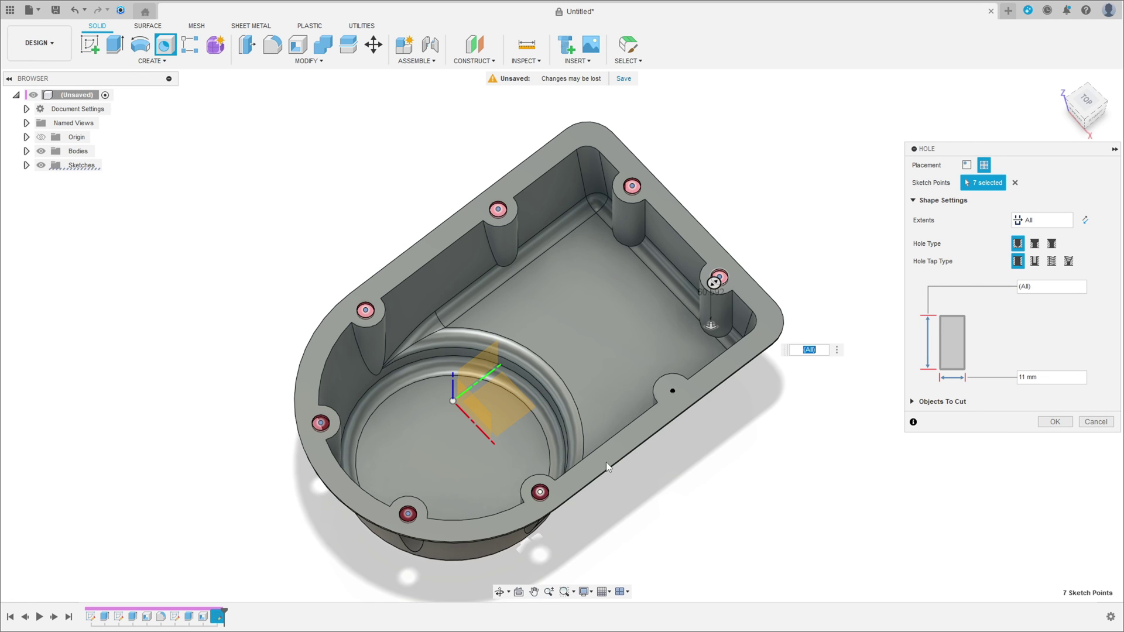
left_click(672, 391)
left_click(672, 392)
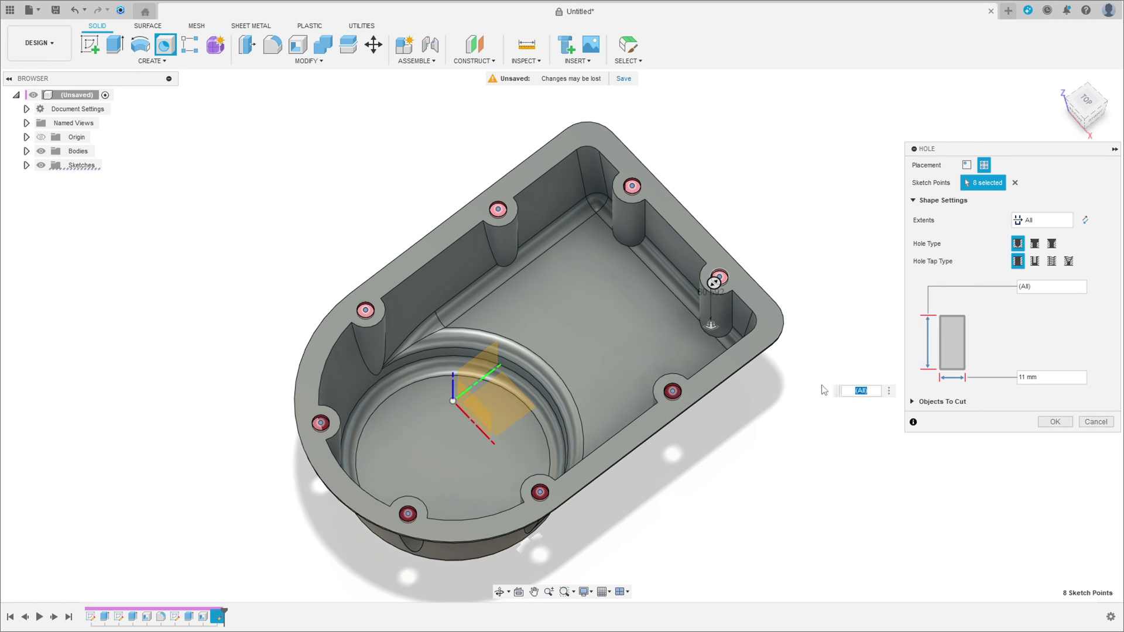
left_click(1056, 422)
middle_click_drag(820, 416, 893, 346)
middle_click_drag(953, 291, 616, 256, "shift")
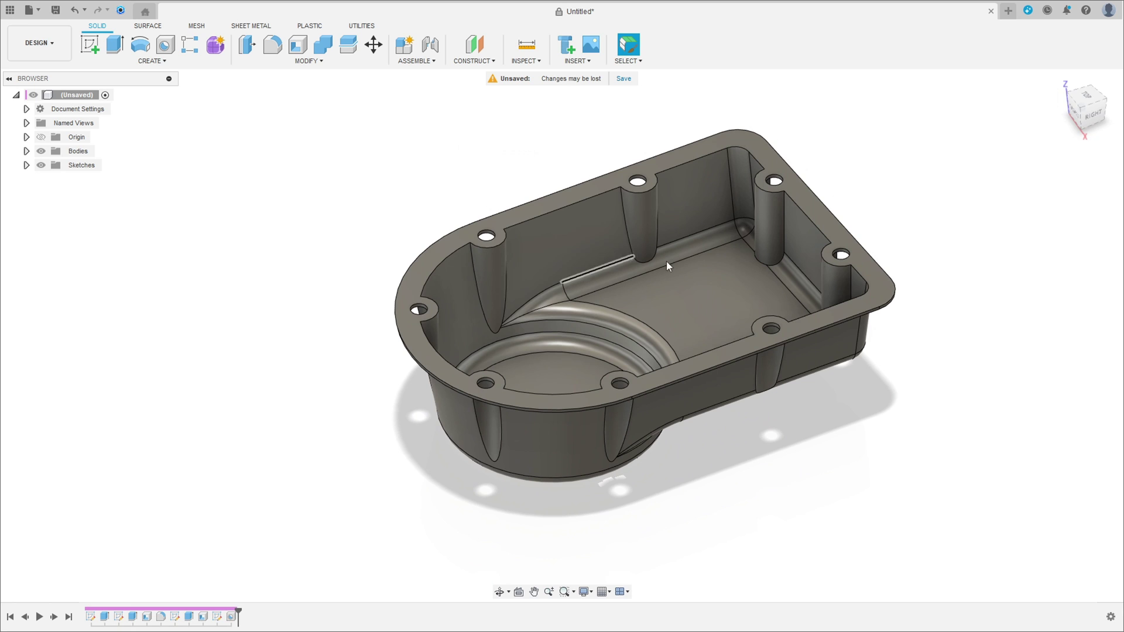
Start a fillet and select the edge chains of the first three bosses
left_click(1059, 80)
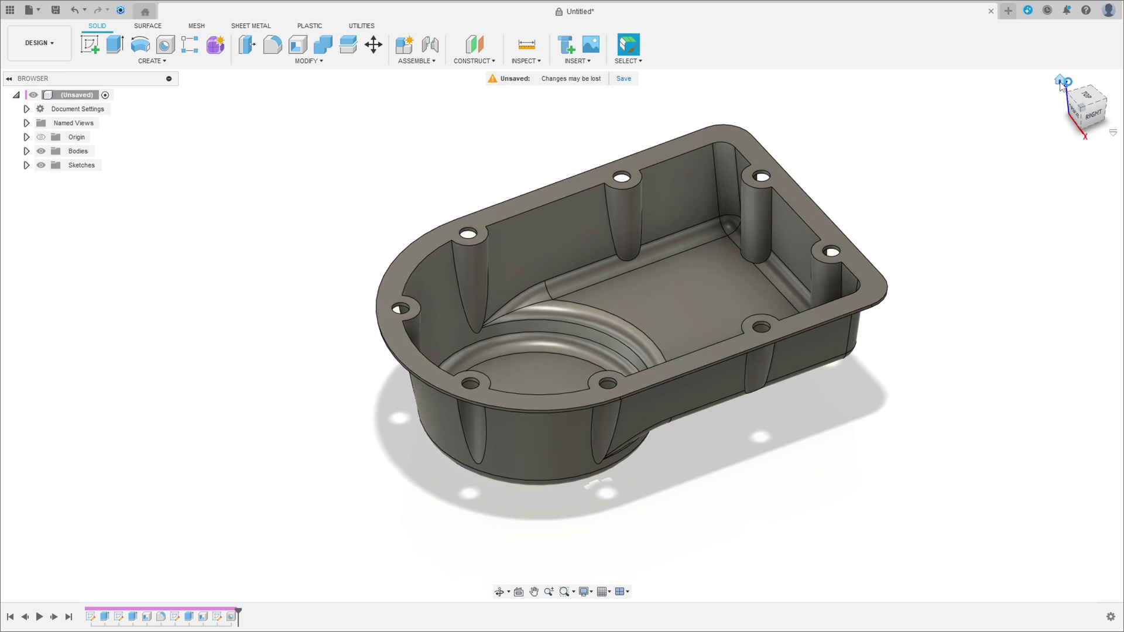
middle_click_drag(1010, 151, 884, 267, "shift")
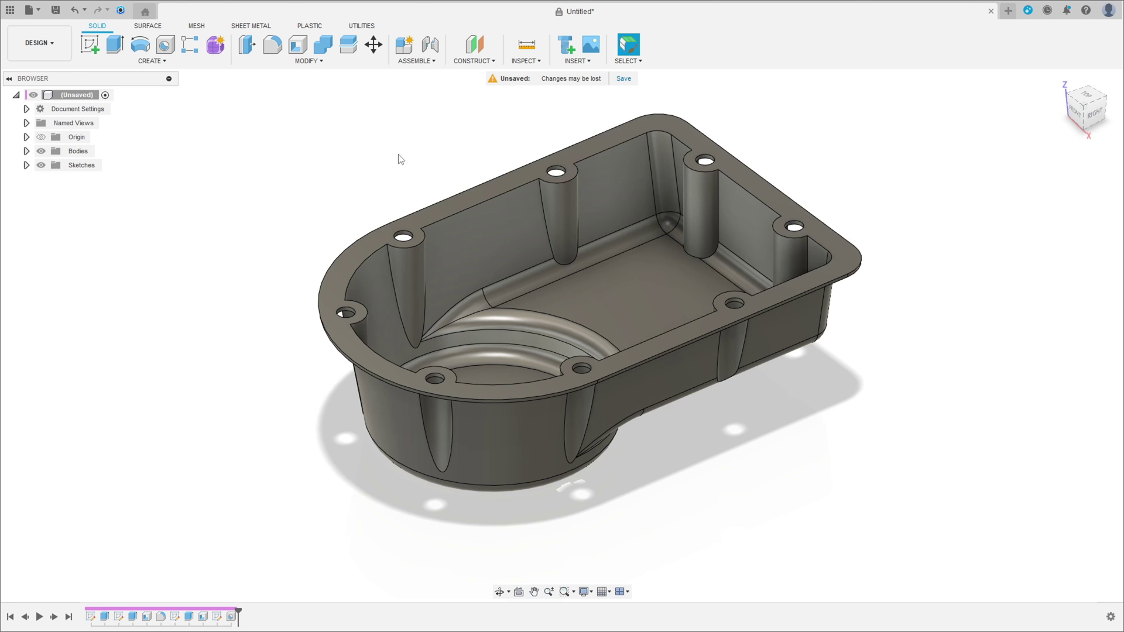
left_click(273, 44)
scroll(517, 188, "up", 4)
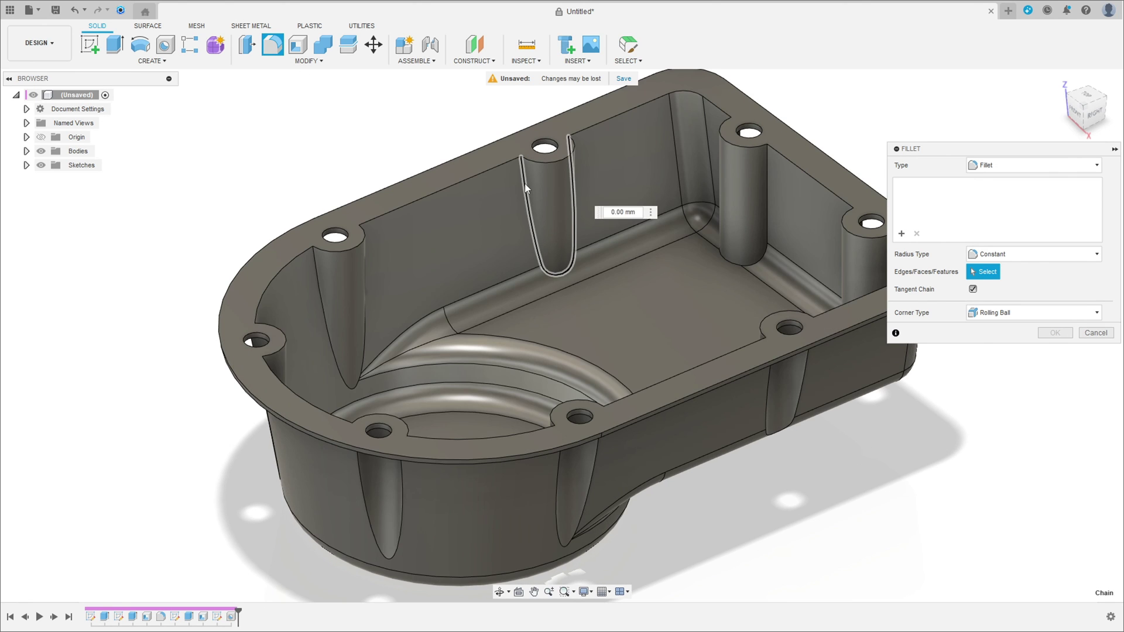
left_click(524, 184)
left_click(318, 279)
left_click(767, 187)
Add the remaining boss edge chains and set the fillet radius to 5 mm
middle_click_drag(768, 184, 815, 271, "shift")
left_click(775, 268)
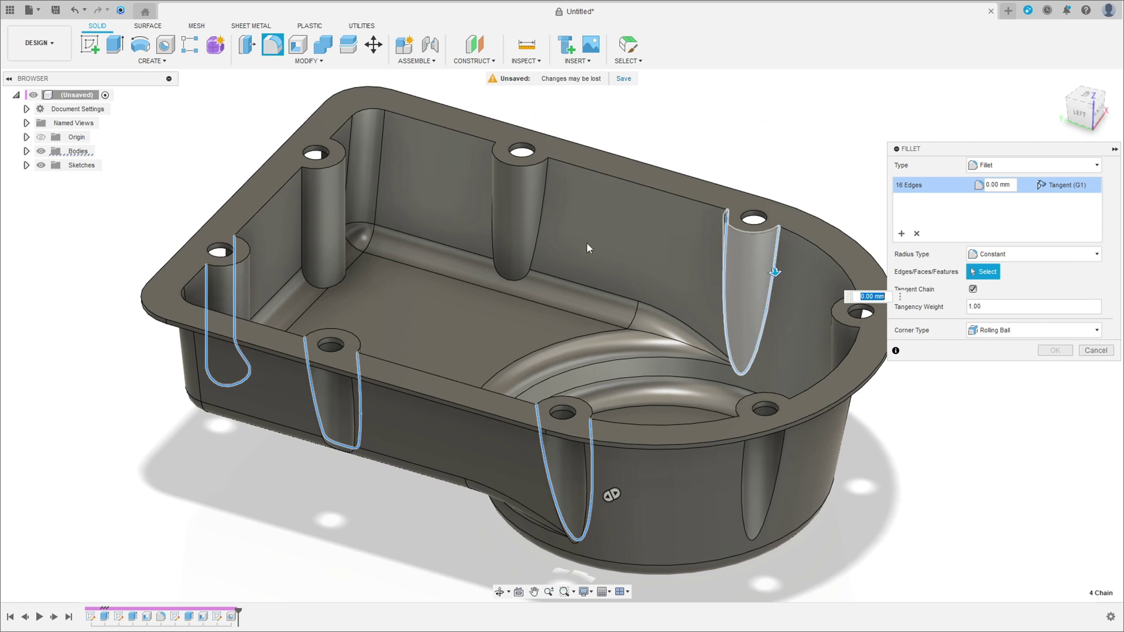
left_click(545, 203)
left_click(303, 212)
middle_click_drag(303, 211, 624, 301, "shift")
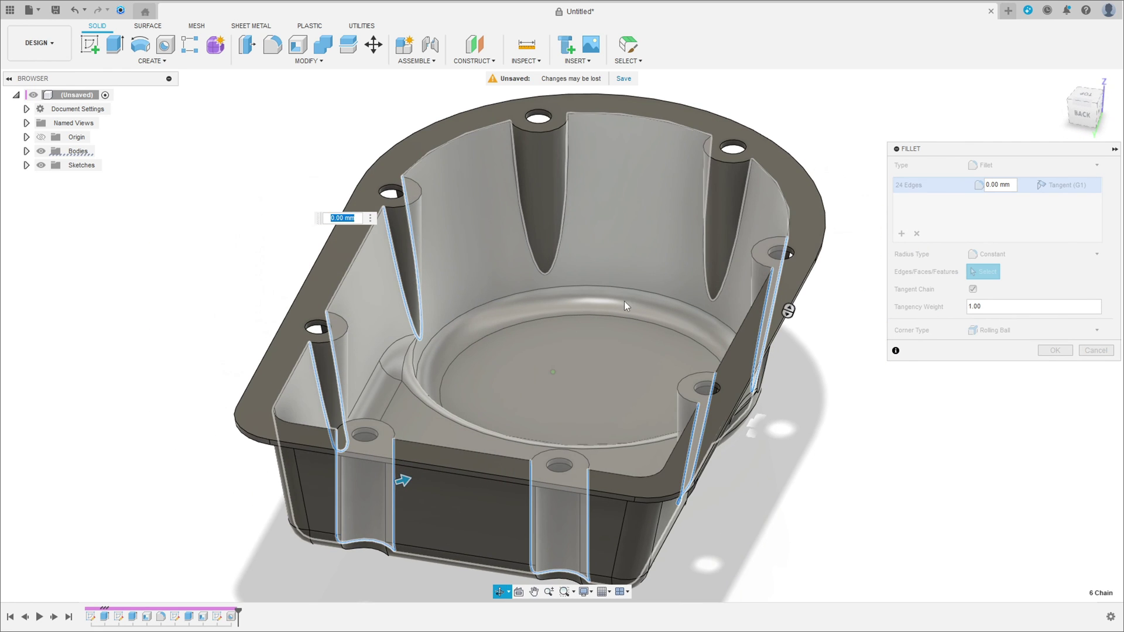
left_click(742, 207)
left_click(569, 200)
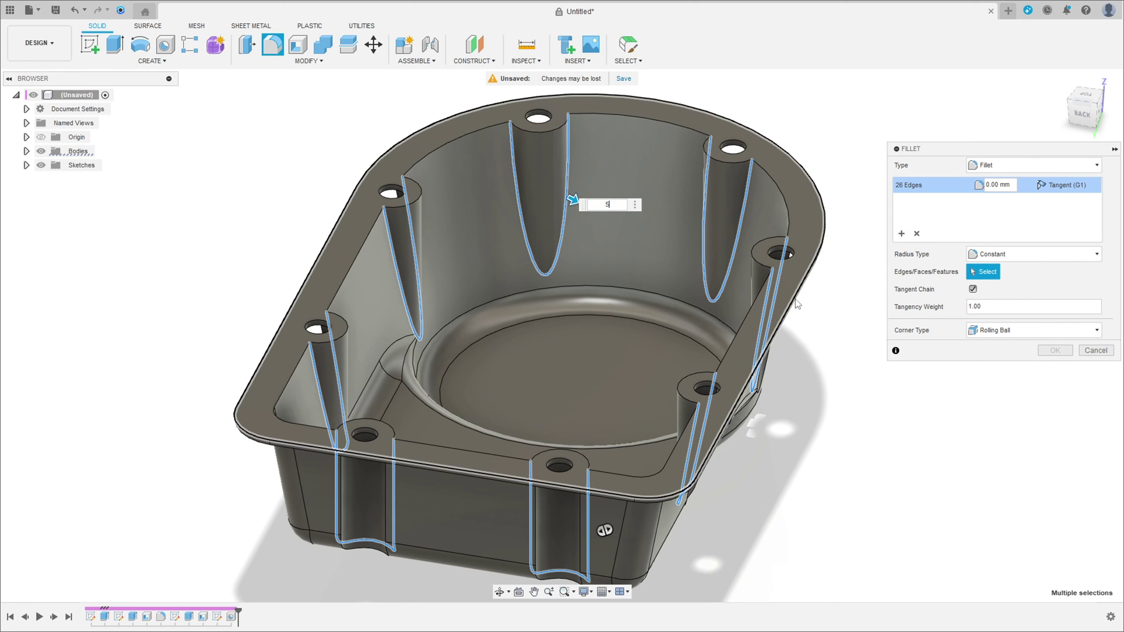
type("5")
key("Return")
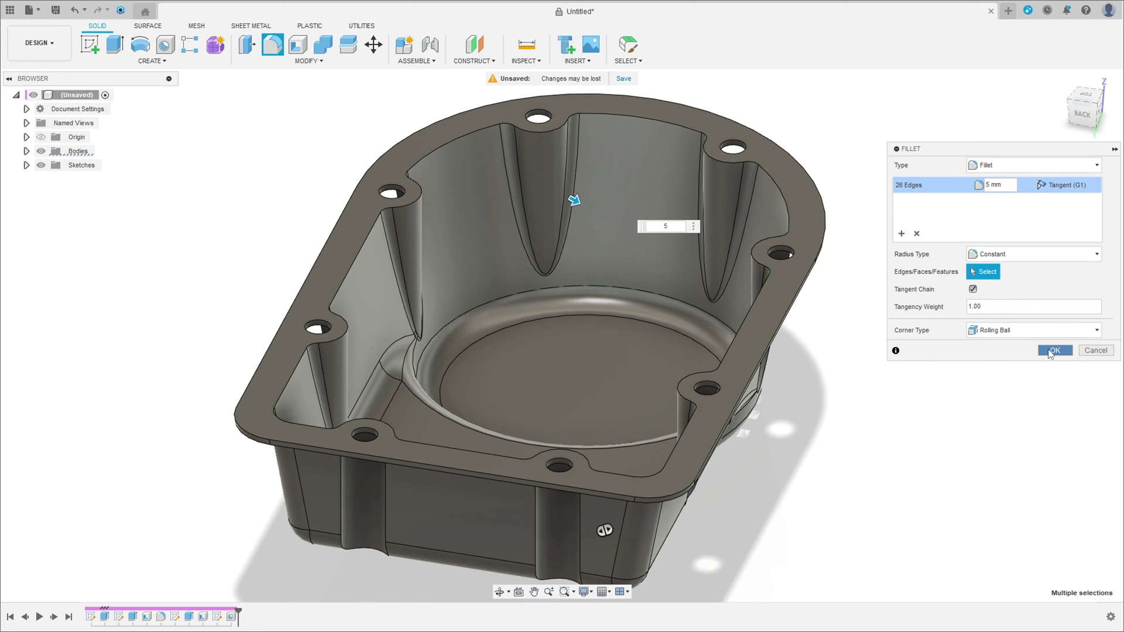